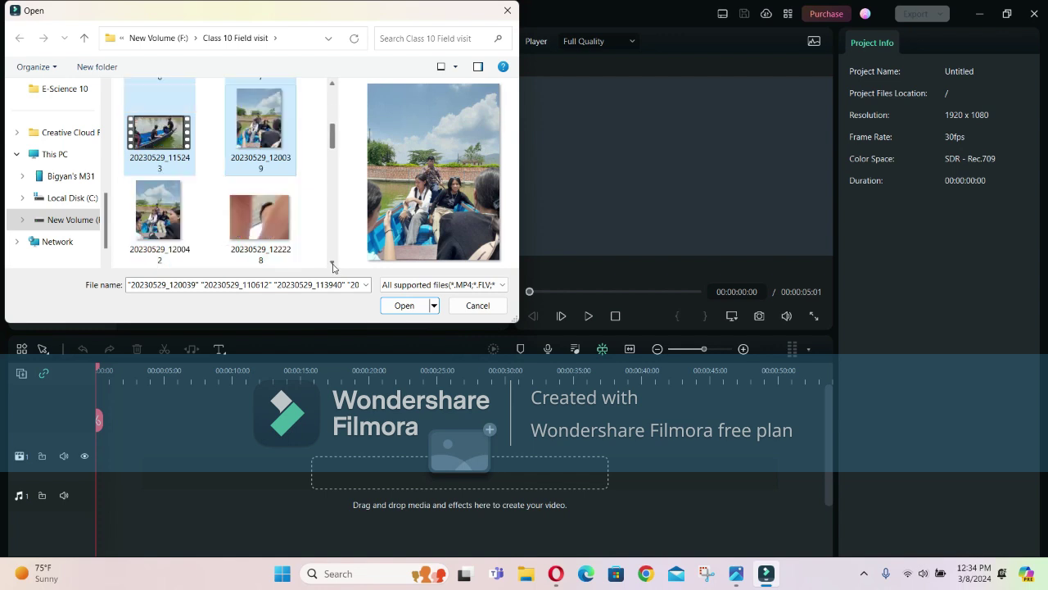
scroll(323, 184, up, 1)
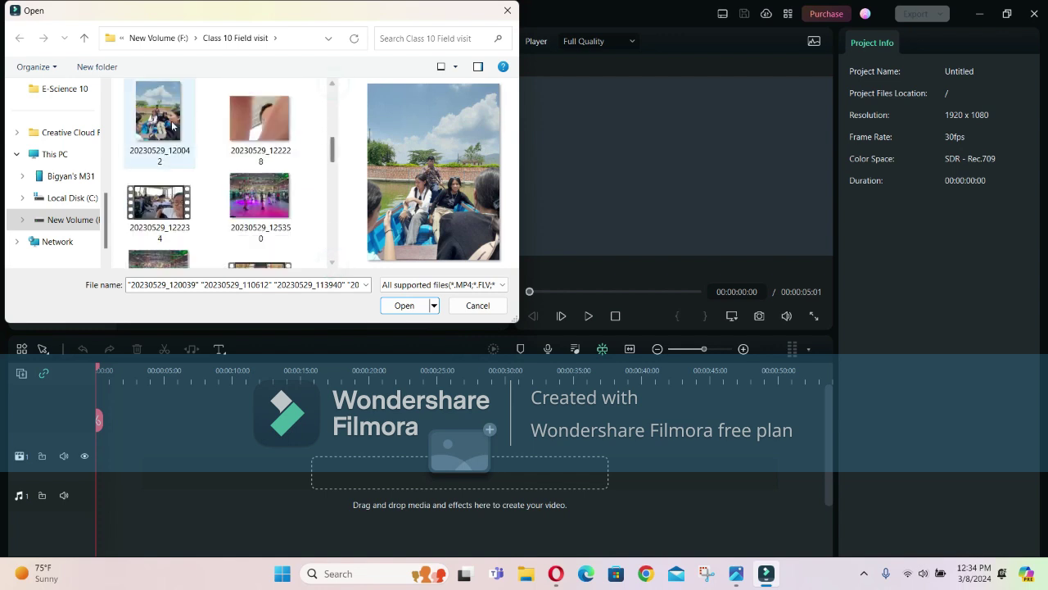
ctrl+click(159, 204)
click(332, 265)
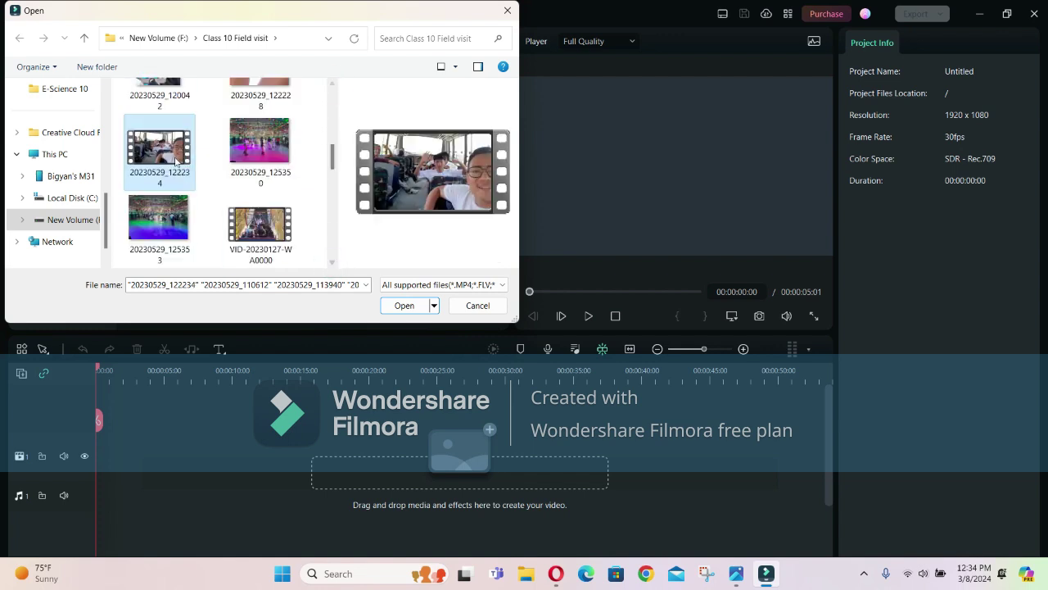
ctrl+click(174, 163)
ctrl+click(264, 233)
ctrl+click(263, 233)
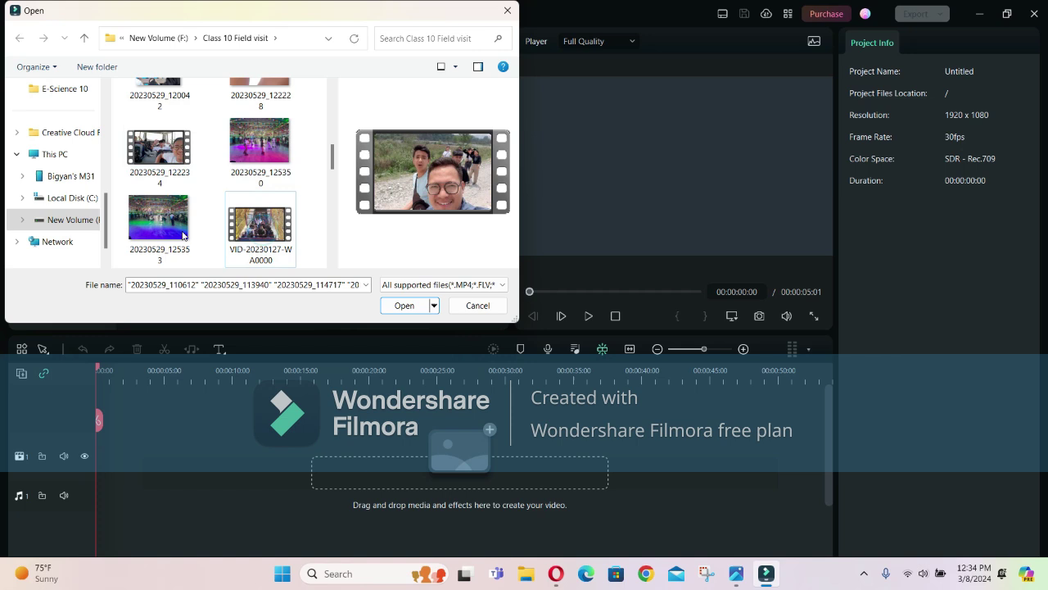
Add VID-20230529-WA0001, WA0007, WA0009, WA0020 and WA0021 to the files selected for import.
click(332, 262)
click(331, 266)
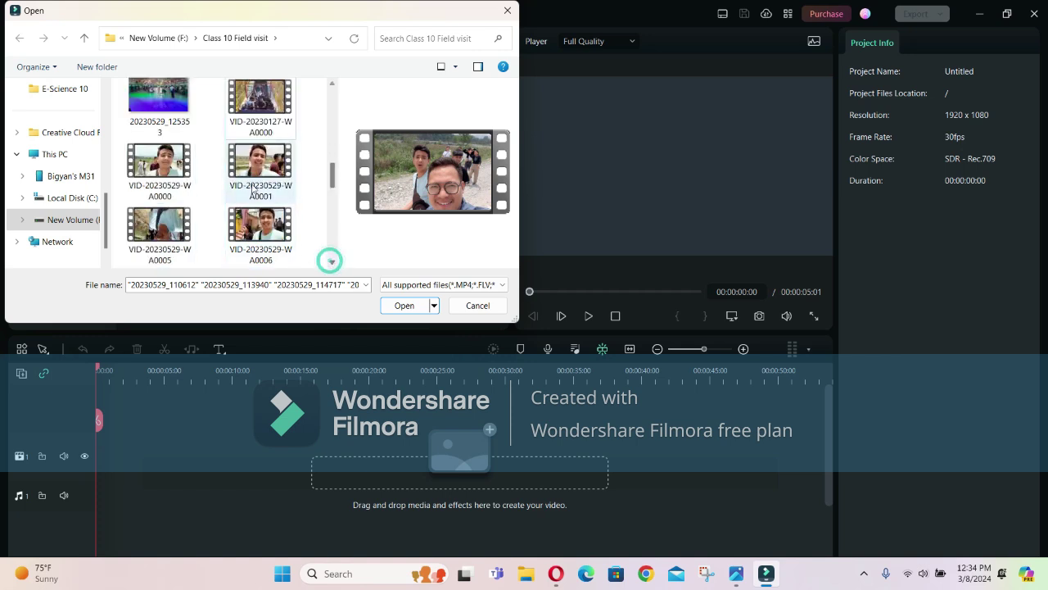
ctrl+click(262, 168)
double_click(332, 262)
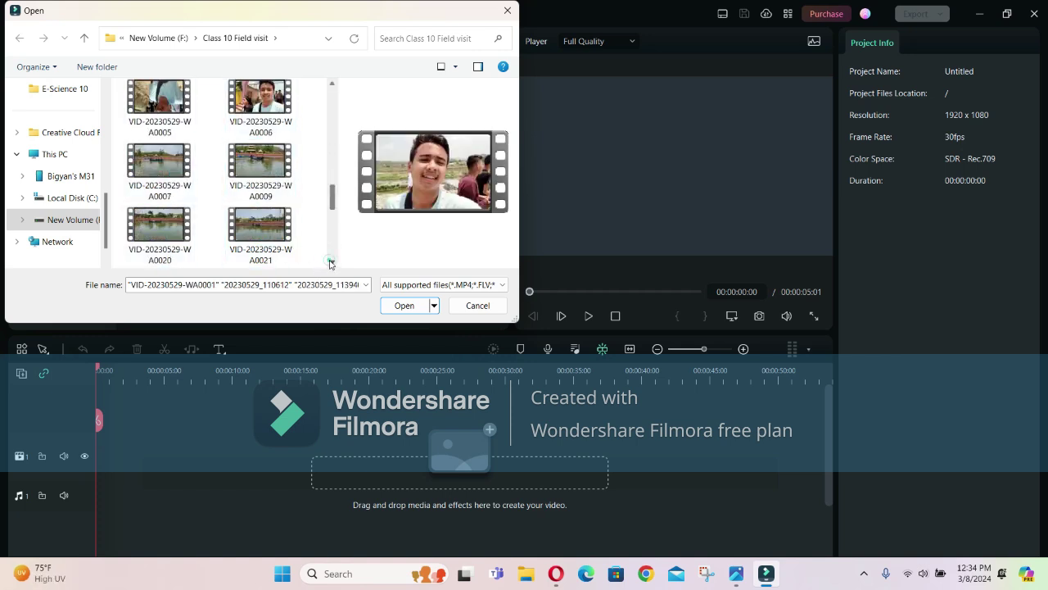
ctrl+click(270, 167)
ctrl+click(160, 164)
ctrl+click(160, 228)
ctrl+click(261, 227)
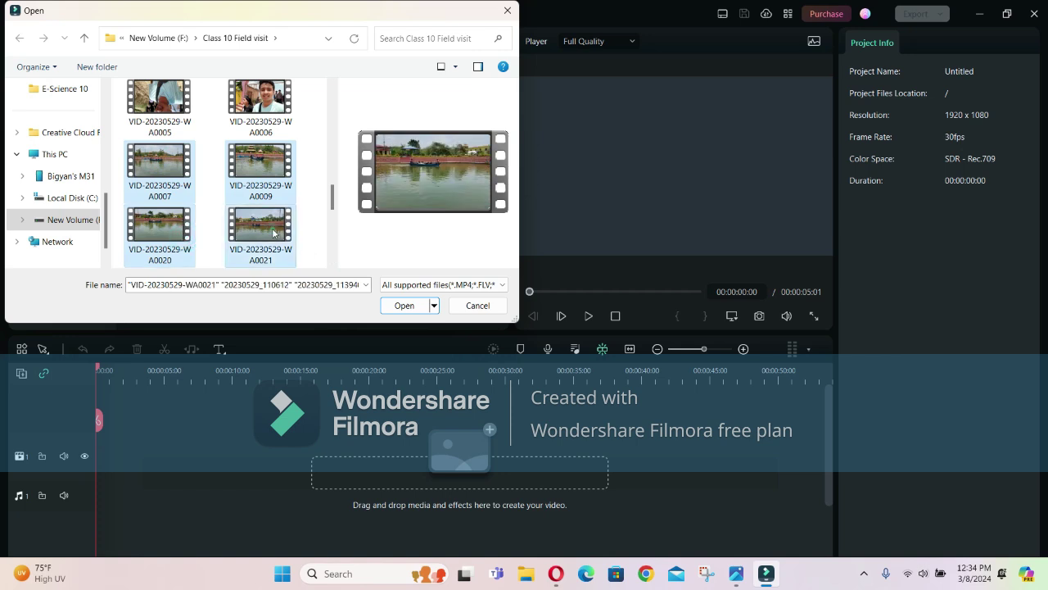
Add VID-20230529-WA0022, WA0030, WA0057 and WA0058 to the selection and import all selected files into the project media.
click(331, 263)
click(332, 263)
ctrl+click(261, 164)
ctrl+click(160, 164)
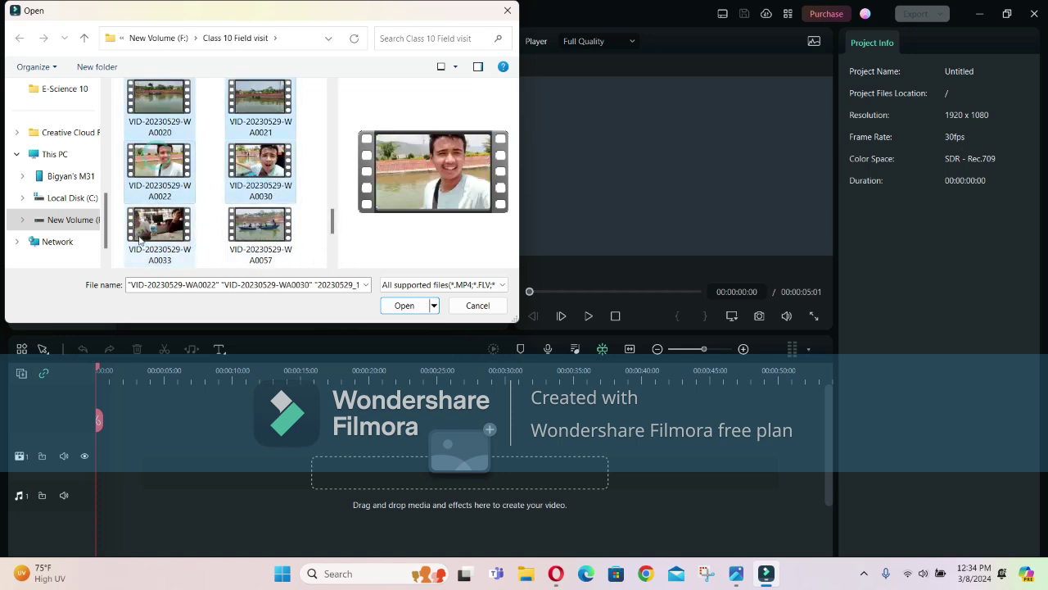
ctrl+click(146, 237)
ctrl+click(259, 237)
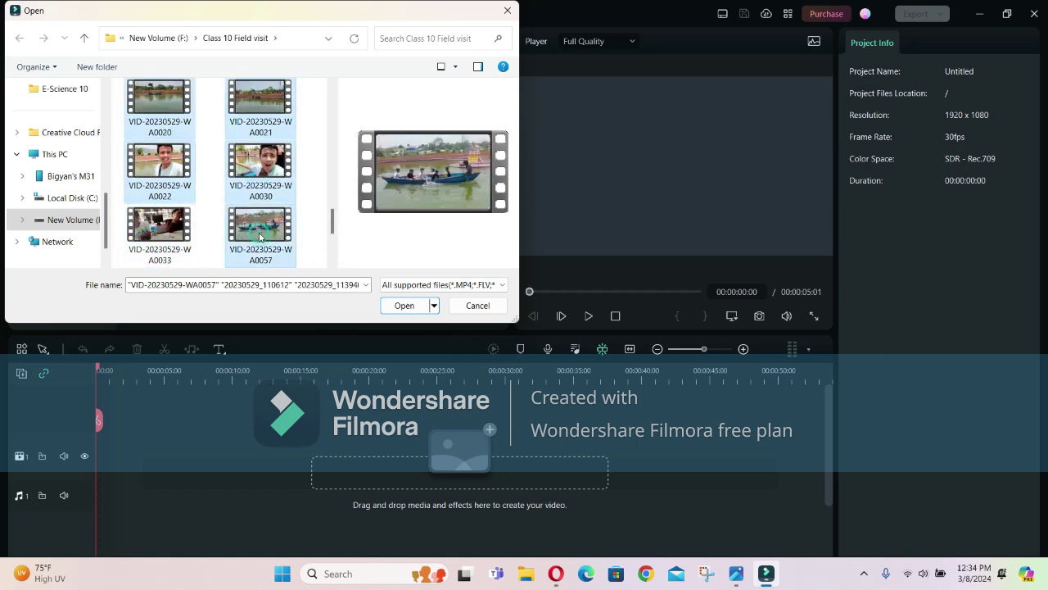
click(332, 263)
ctrl+click(161, 233)
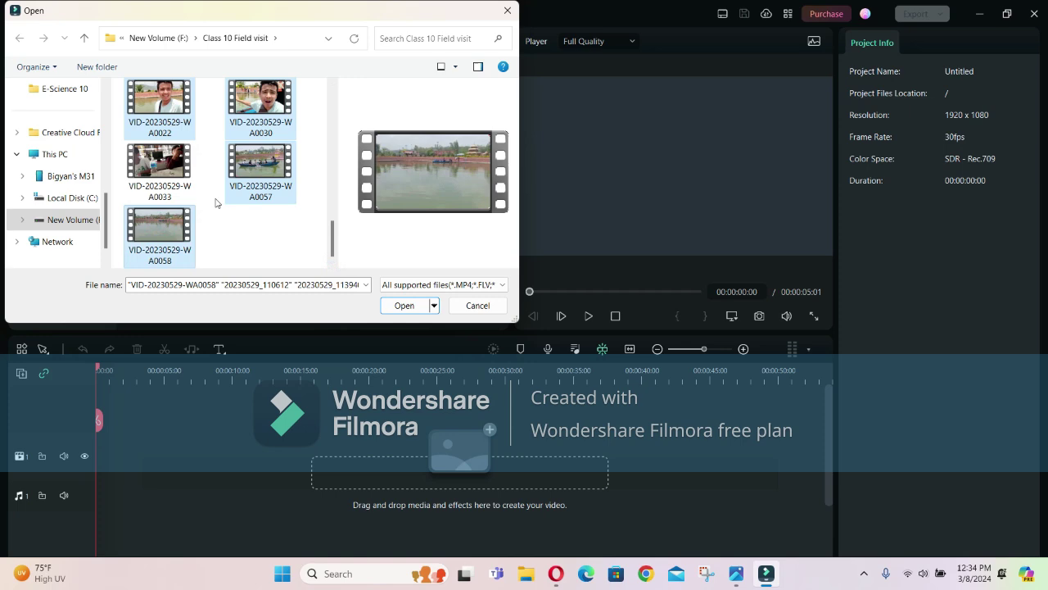
click(405, 305)
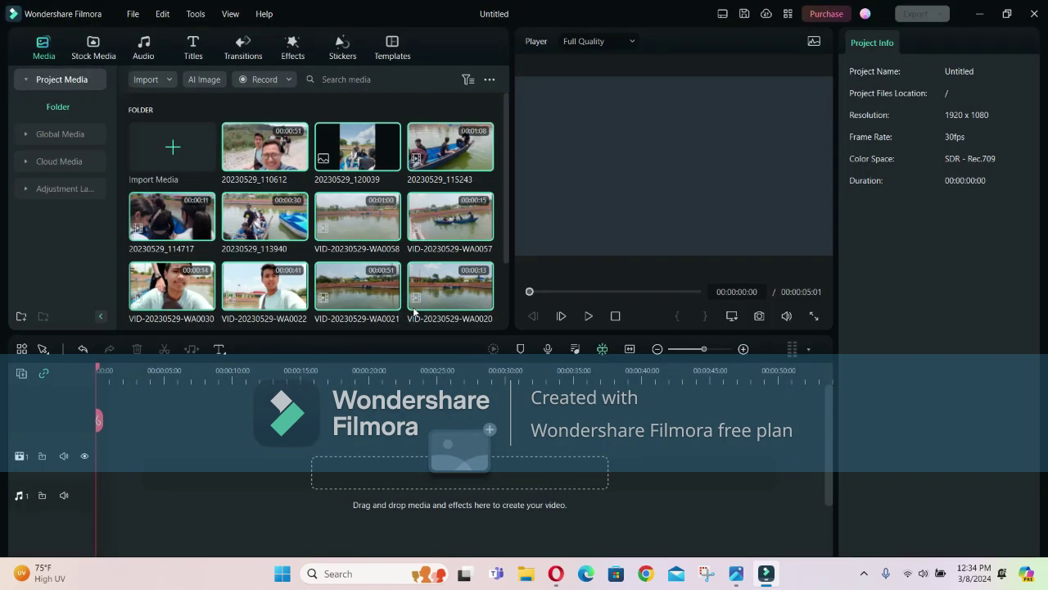
Preview the 20230529_115243 clip and place it at the start of video track 1.
double_click(472, 148)
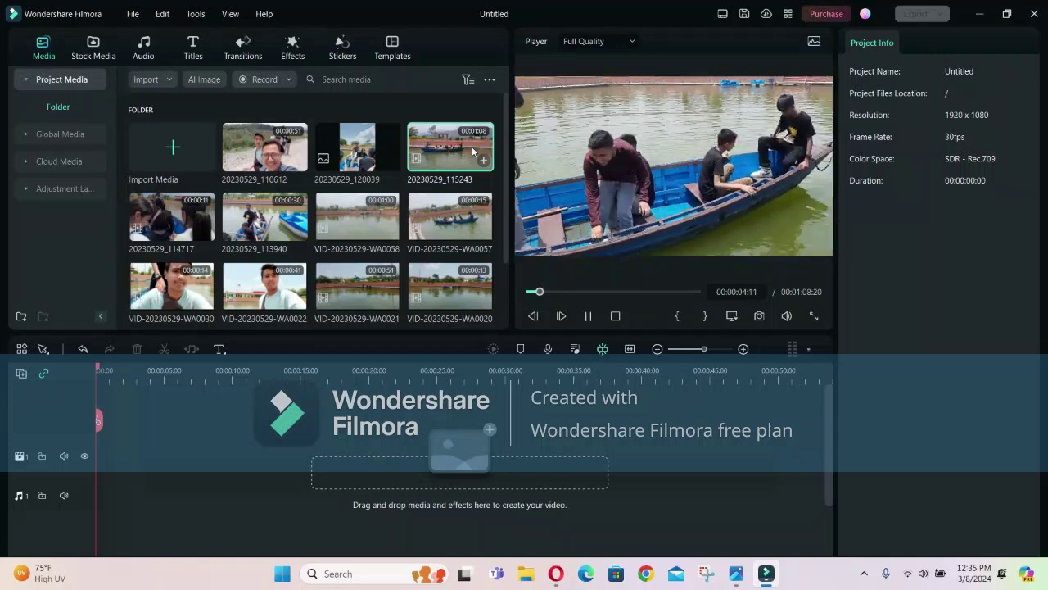
drag(472, 150, 106, 449)
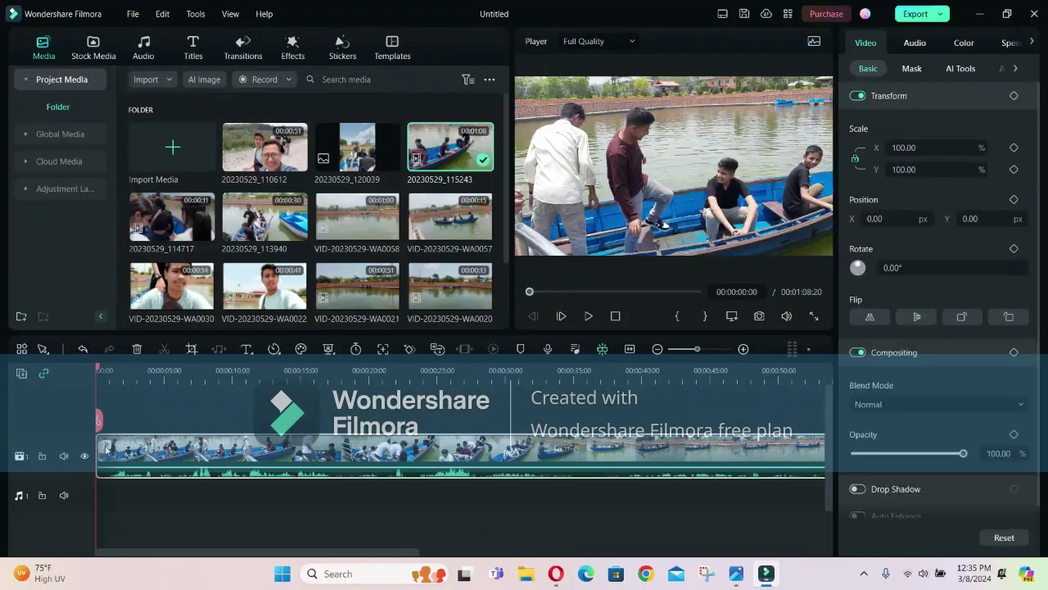
Play the boat clip from the timeline, viewing the Snapshot options without saving a snapshot.
click(586, 316)
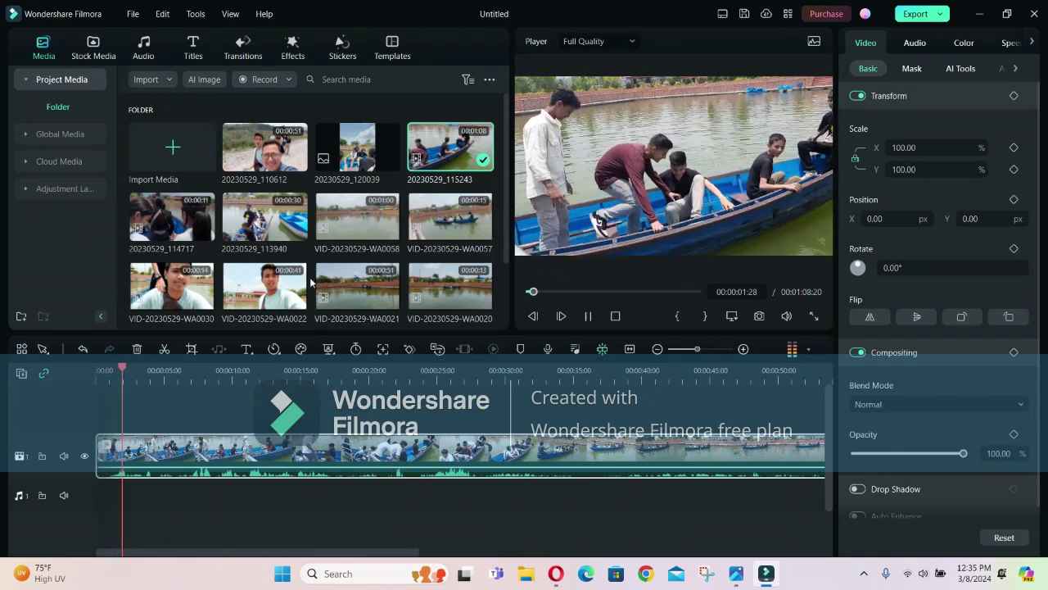
click(759, 316)
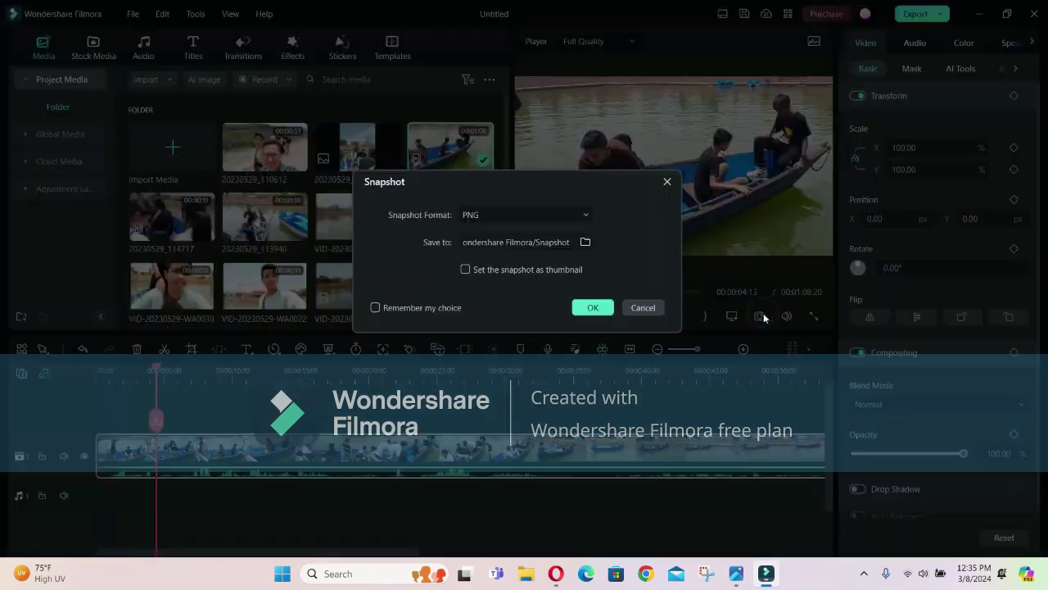
click(666, 182)
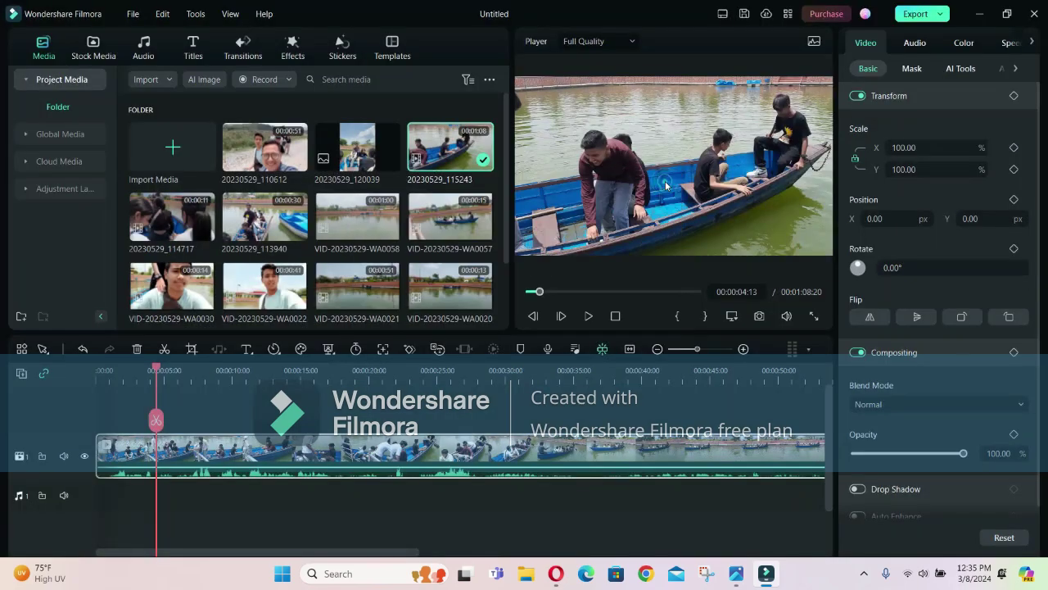
click(587, 316)
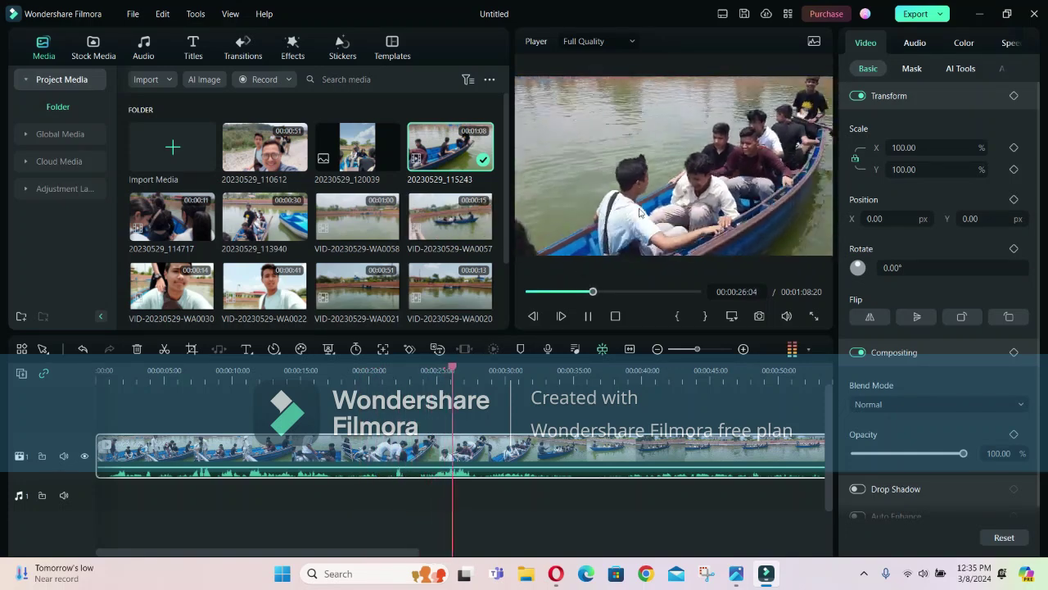
Try to import a custom PNG mask for the clip on the timeline.
click(907, 69)
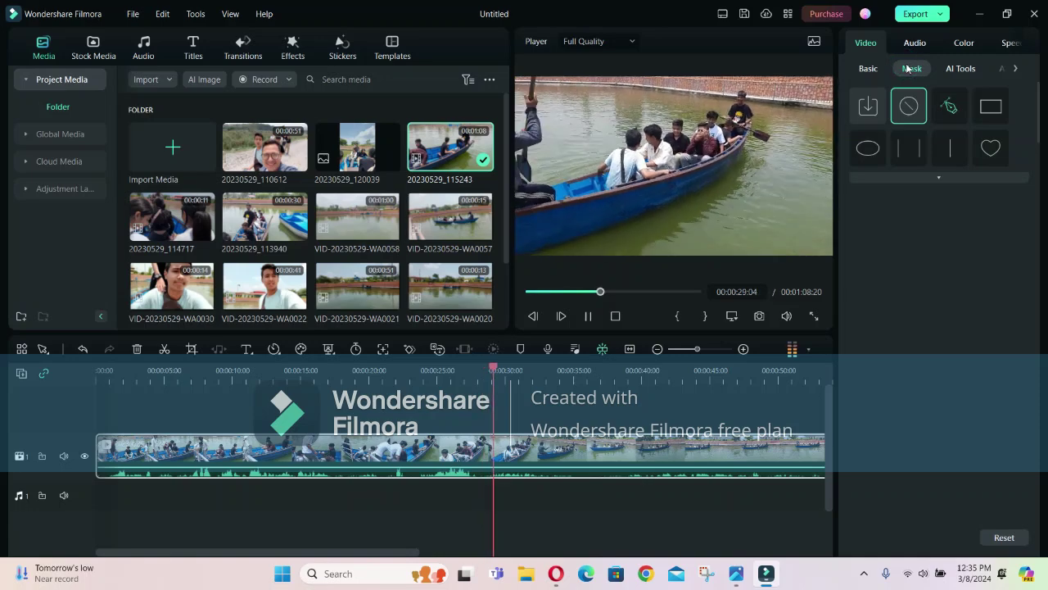
click(869, 107)
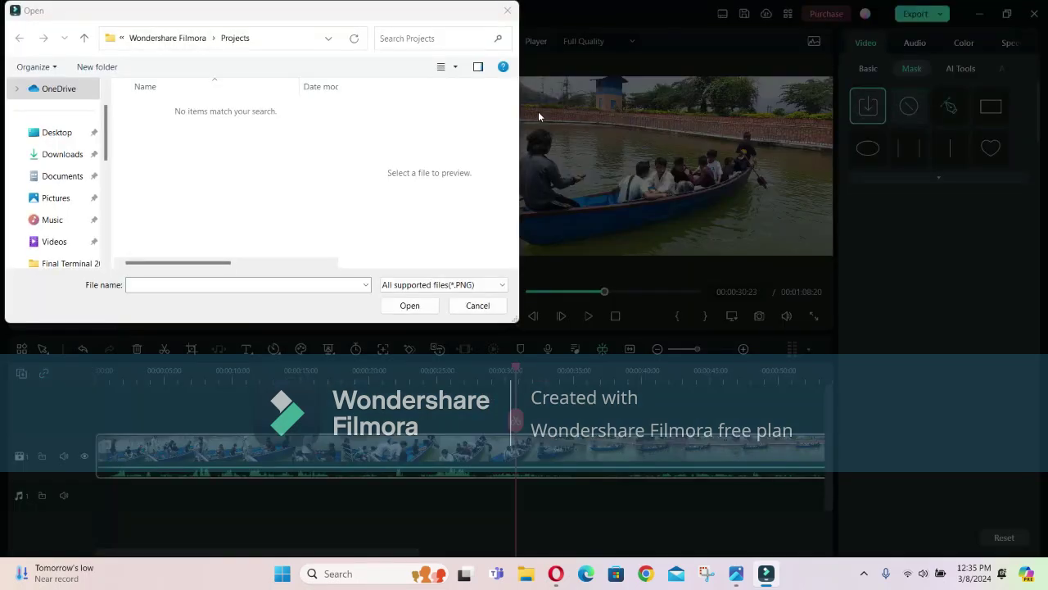
click(514, 11)
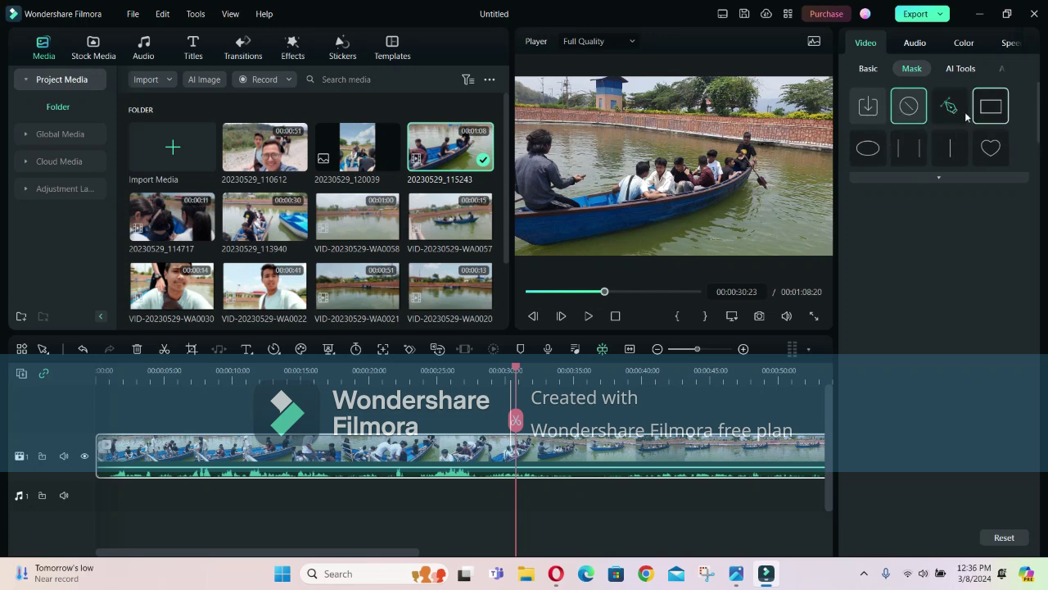
Try the Circle, Rectangle, Parallel Lines and Linear masks on the clip, and remove the mask.
click(883, 155)
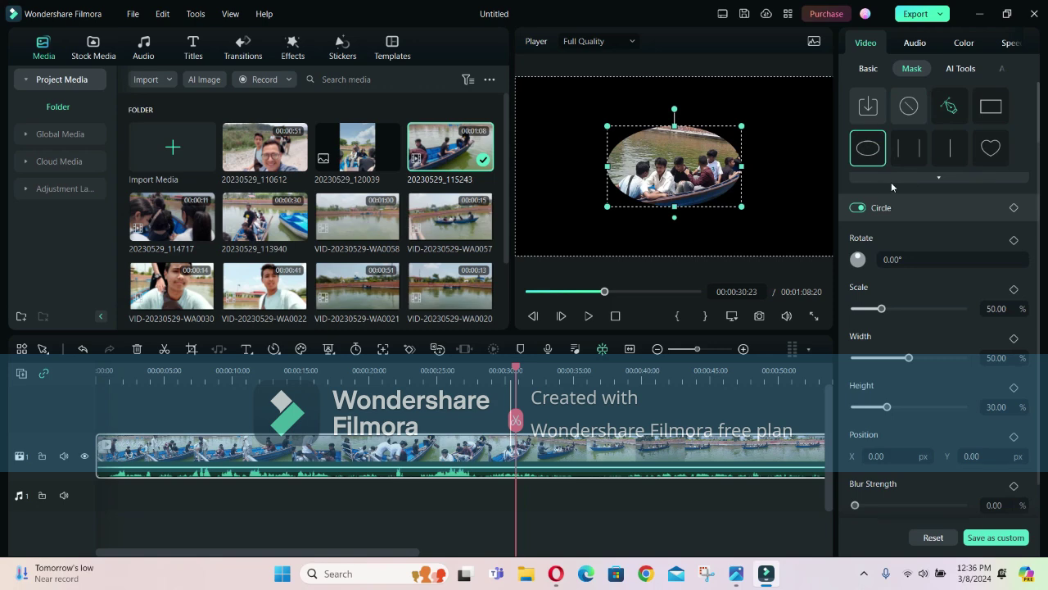
click(973, 109)
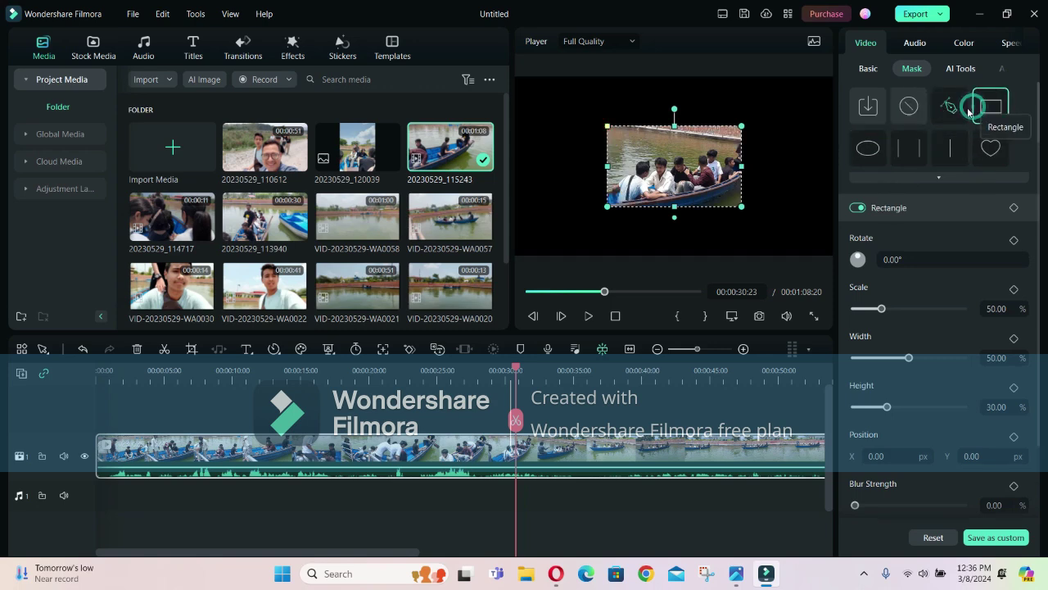
click(904, 155)
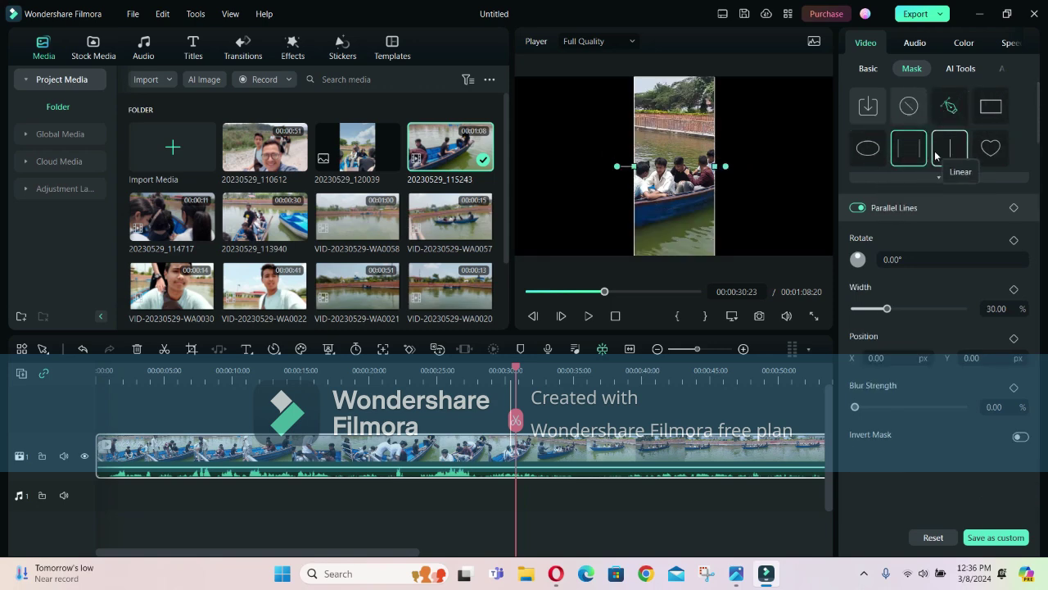
click(936, 156)
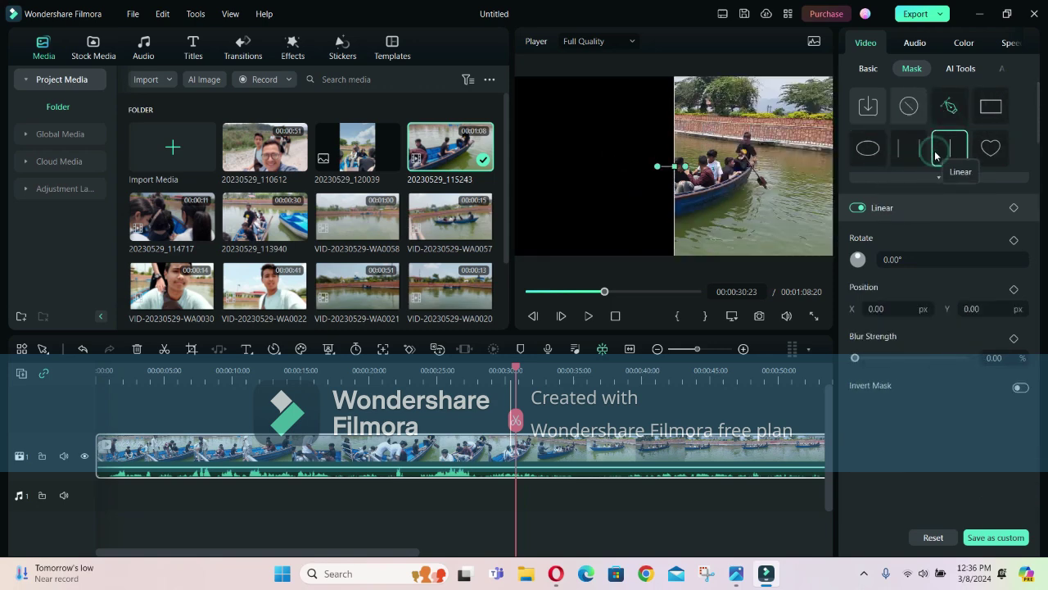
click(978, 109)
click(906, 110)
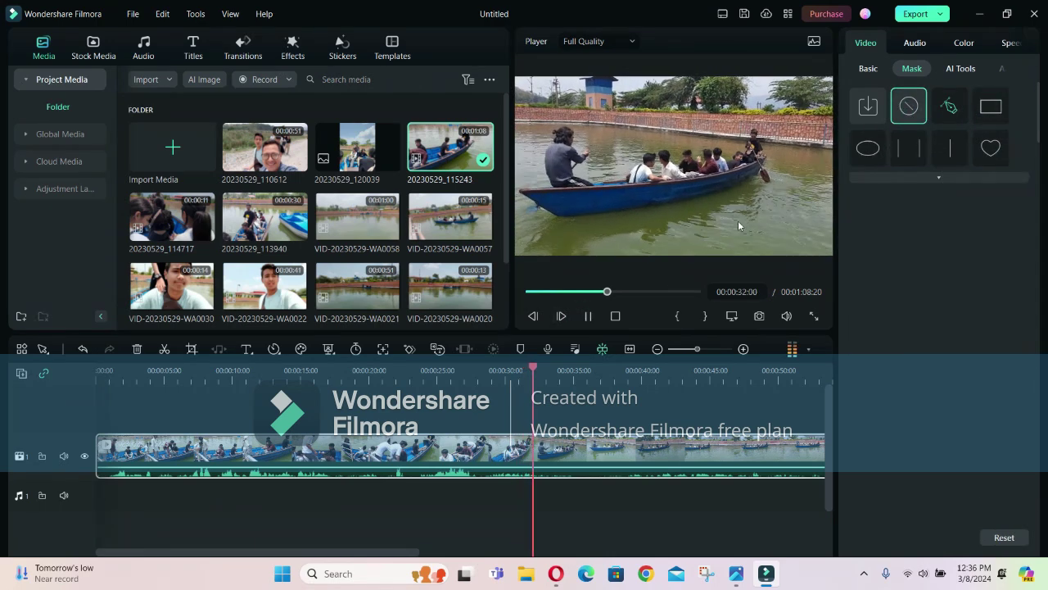
Try the AI Portrait effect on the clip, turn it off and resume playback.
click(959, 68)
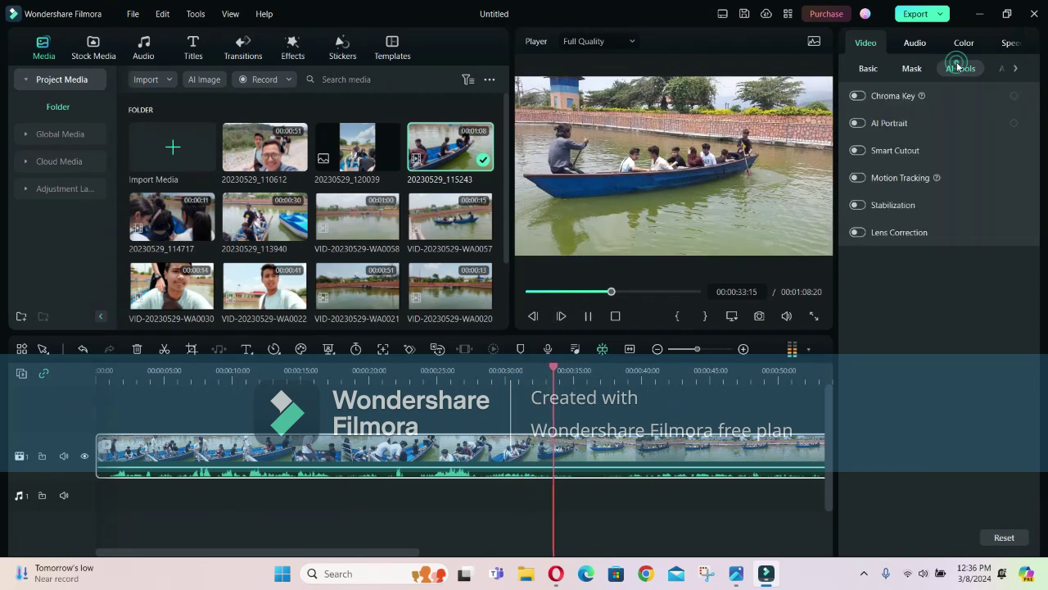
click(860, 123)
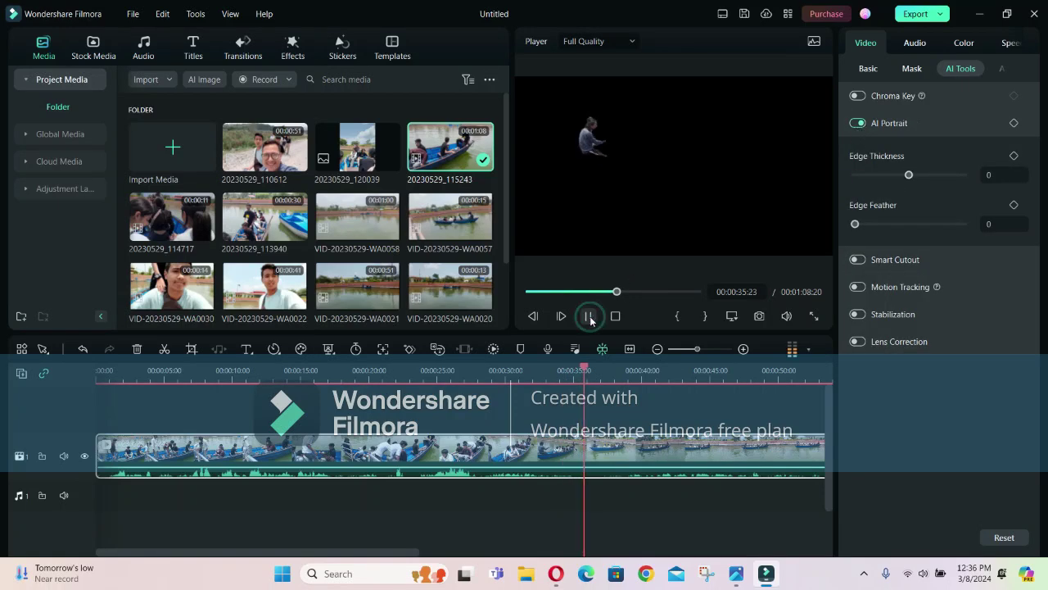
click(859, 124)
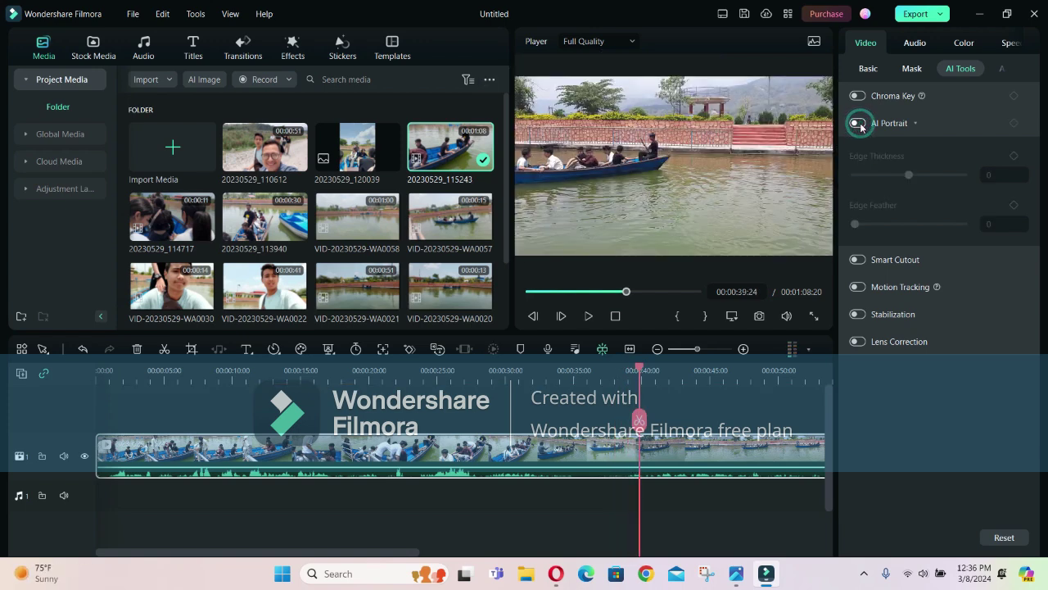
click(587, 316)
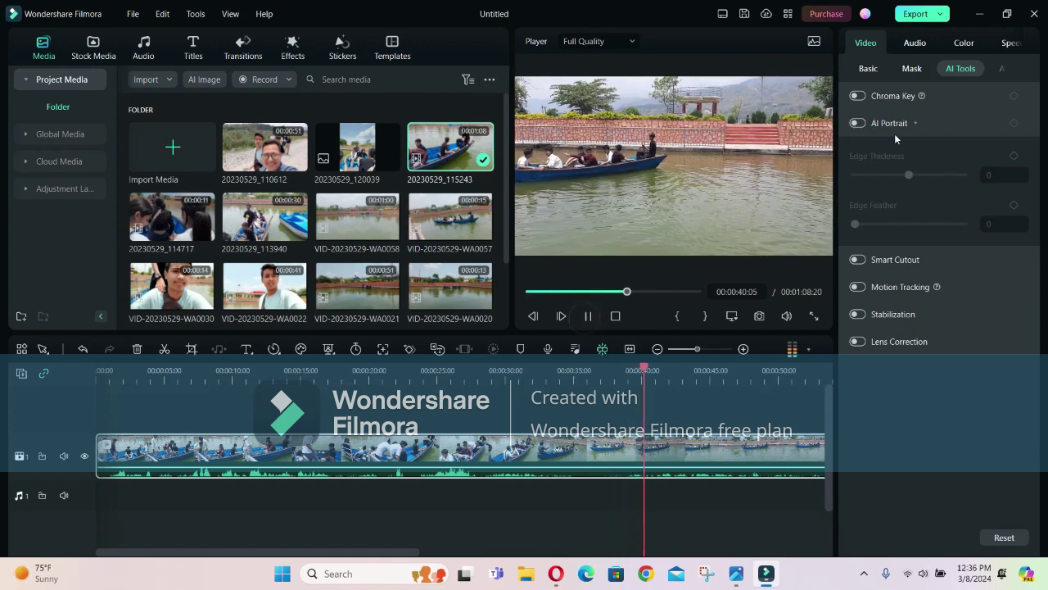
View the preset animations available for the clip.
click(1019, 67)
click(982, 69)
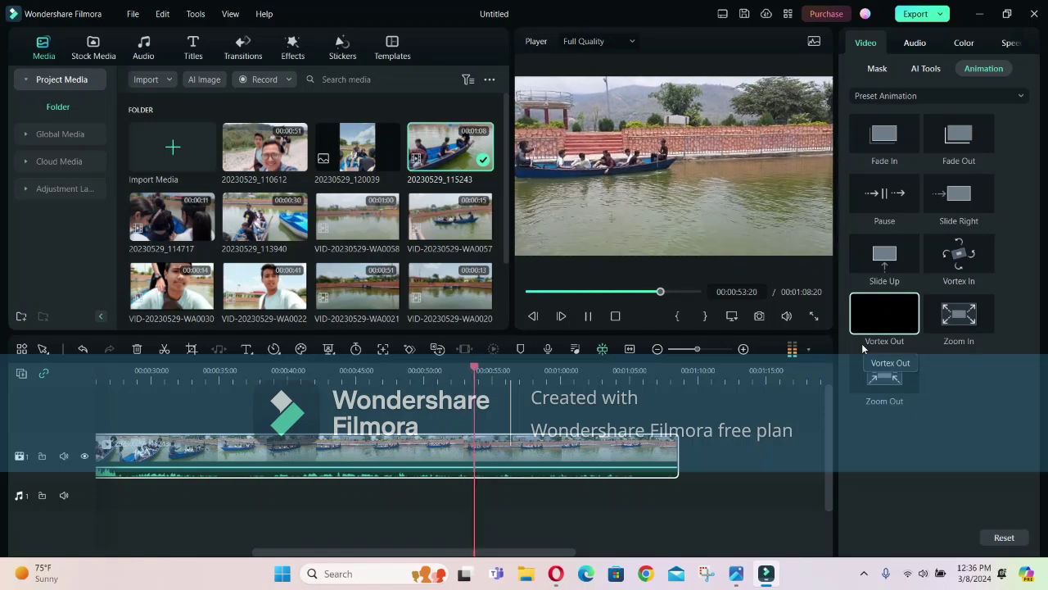
Preview VID-20230529-WA0020 and WA0057, append WA0057 directly after the first clip on video track 1, and play the timeline.
click(461, 277)
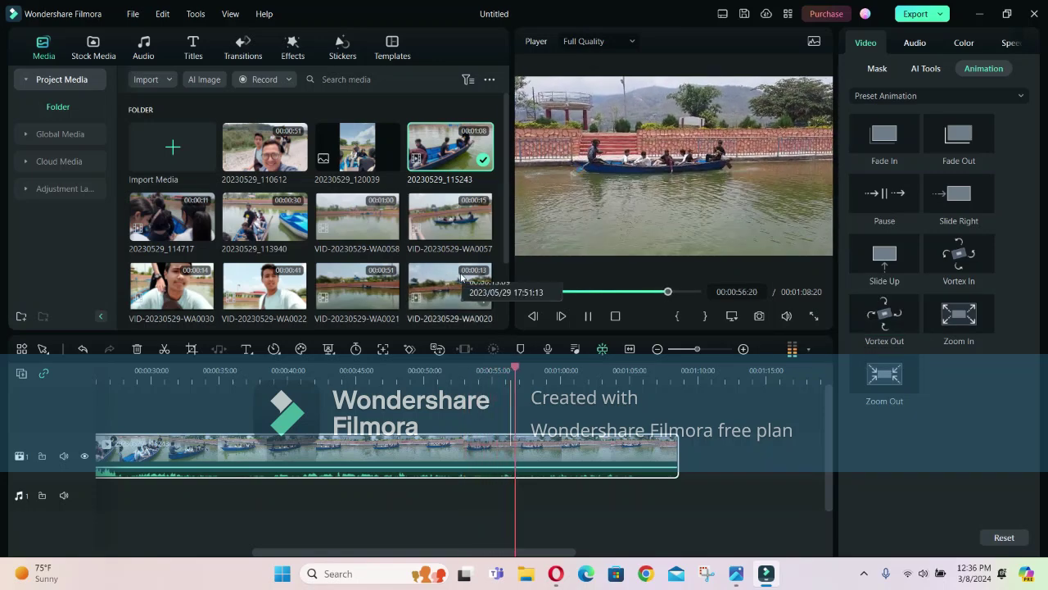
scroll(461, 277, down, 1)
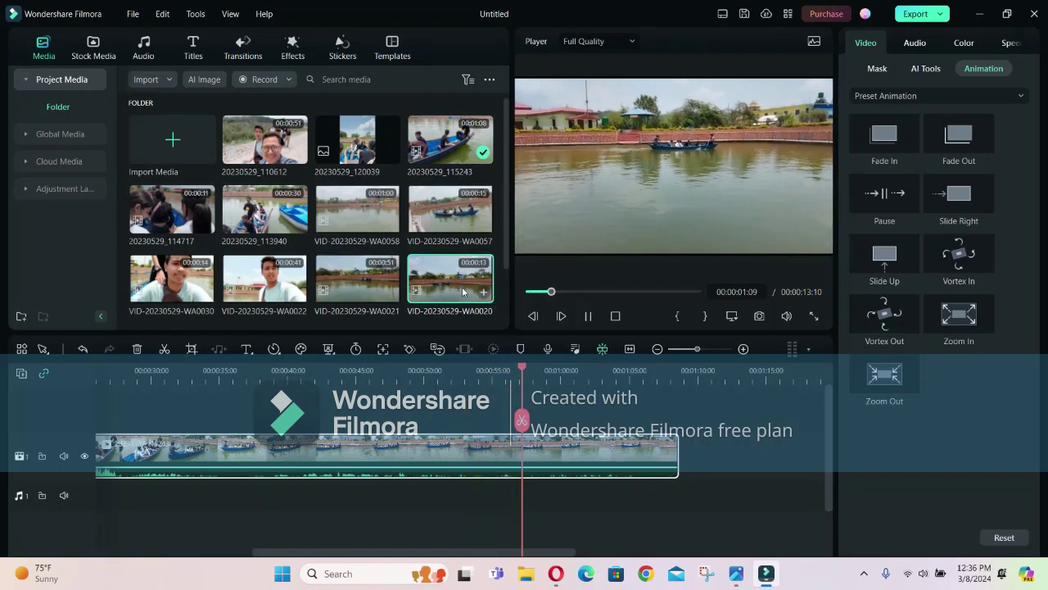
click(445, 210)
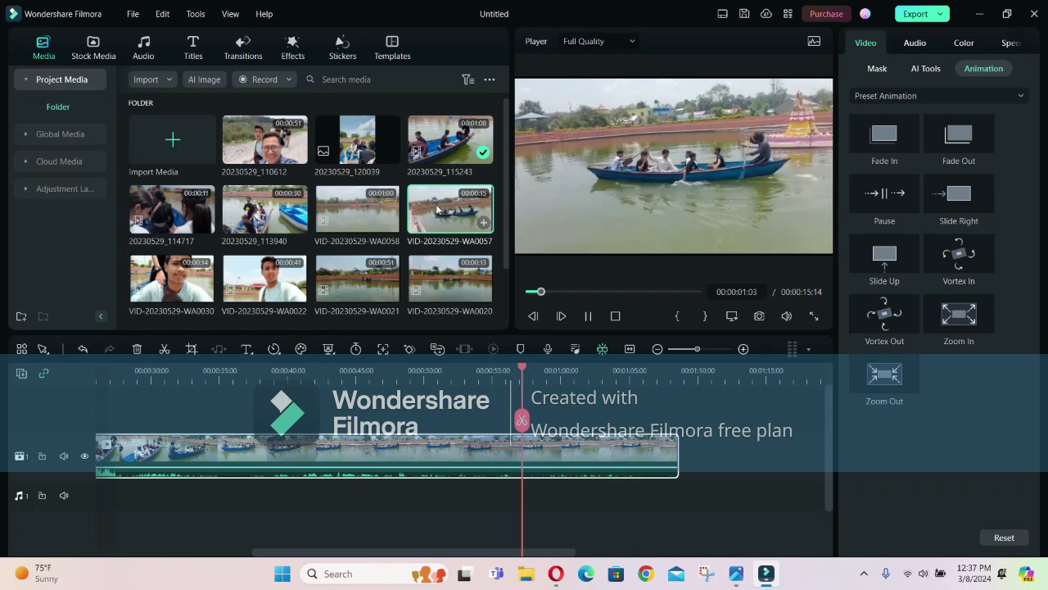
drag(438, 215, 682, 465)
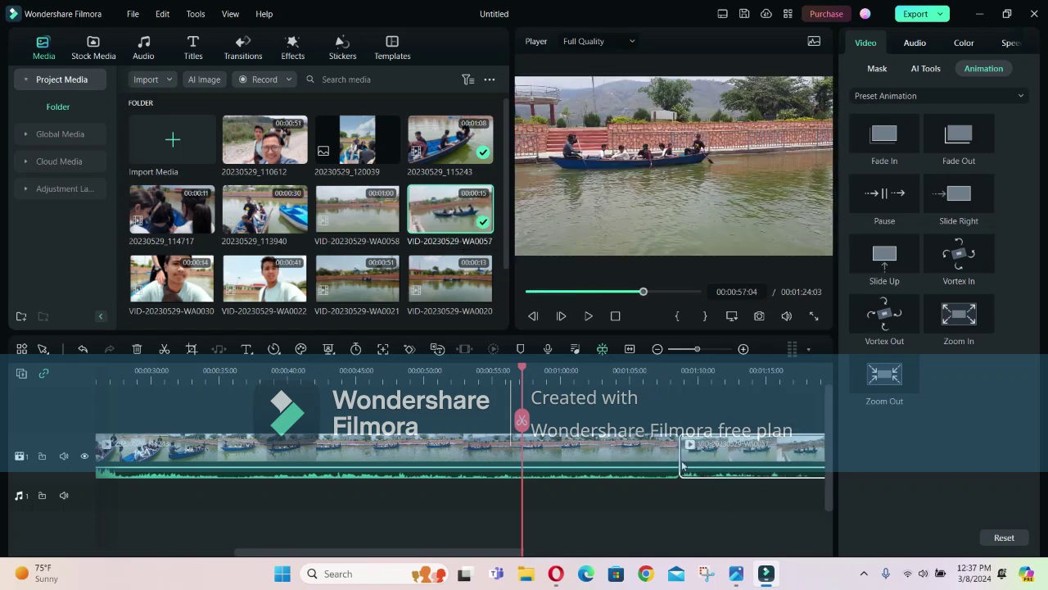
click(588, 317)
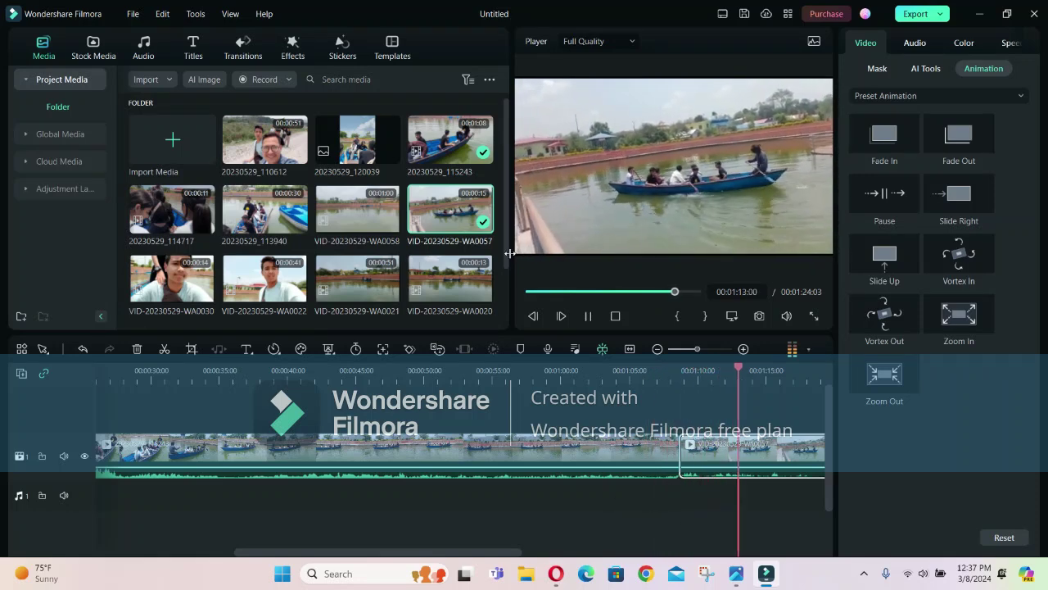
Preview 20230529_113940, append it directly after VID-20230529-WA0057 on video track 1, and play its opening seconds.
mouse_move(502, 235)
mouse_down()
mouse_move(502, 322)
mouse_move(508, 225)
mouse_up()
click(274, 216)
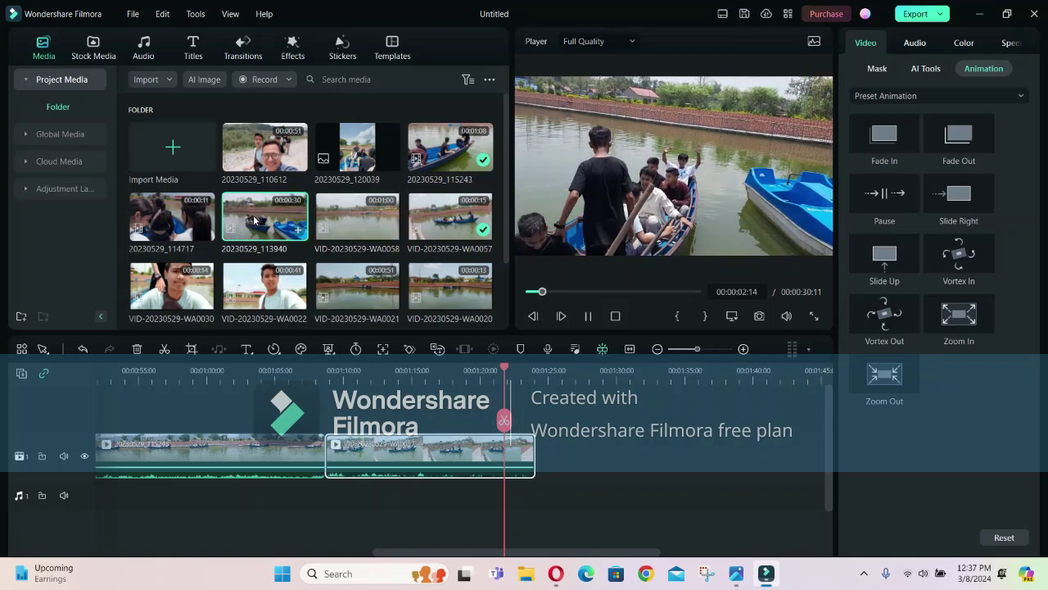
drag(270, 221, 546, 463)
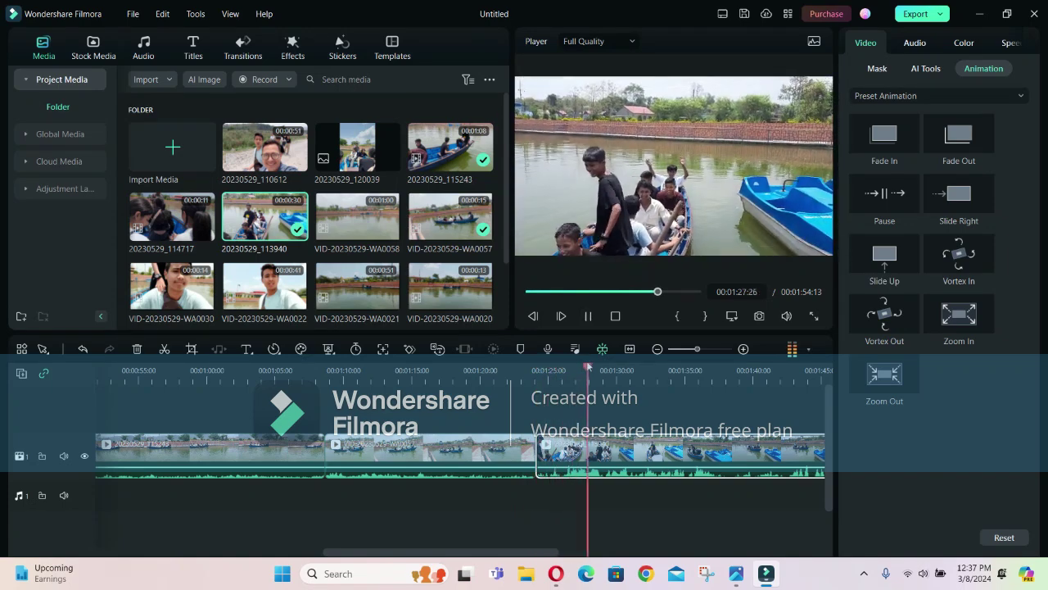
click(588, 315)
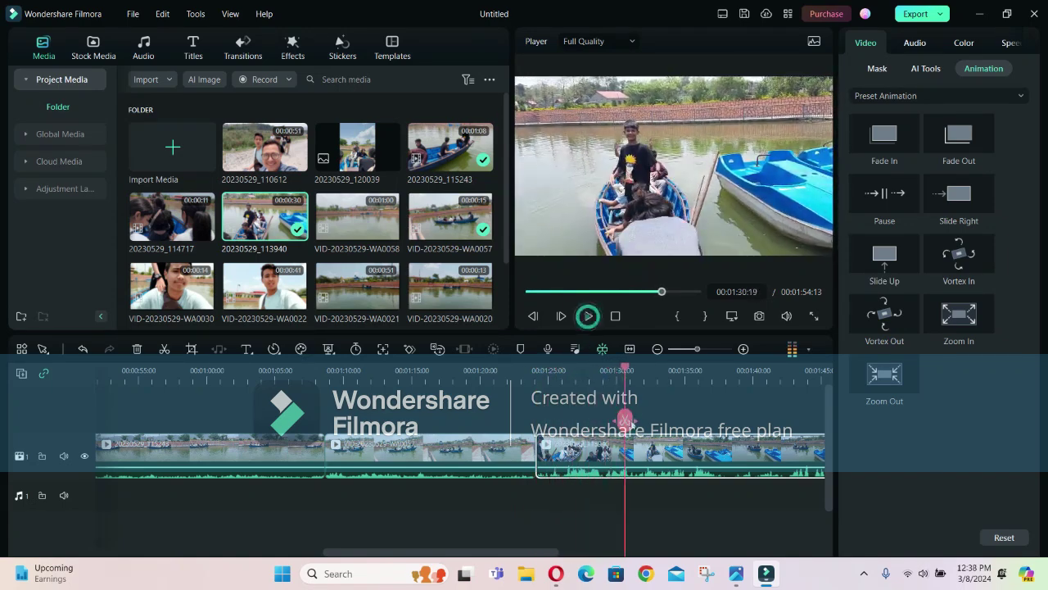
Play the timeline from the beginning, step back frame by frame near 23 seconds, and replay from about 00:00:20:04.
drag(624, 369, 93, 395)
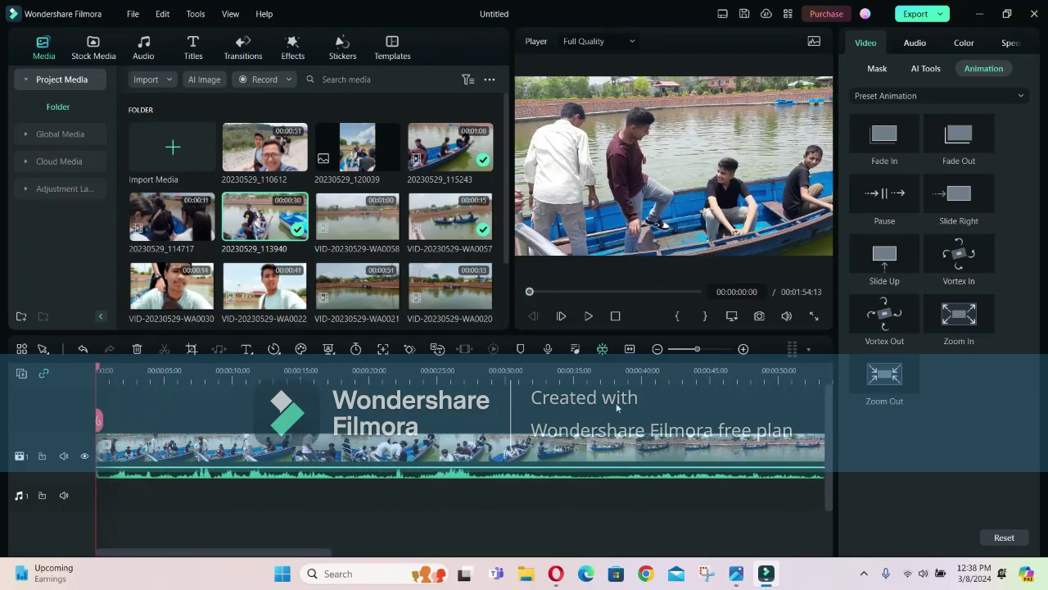
click(582, 322)
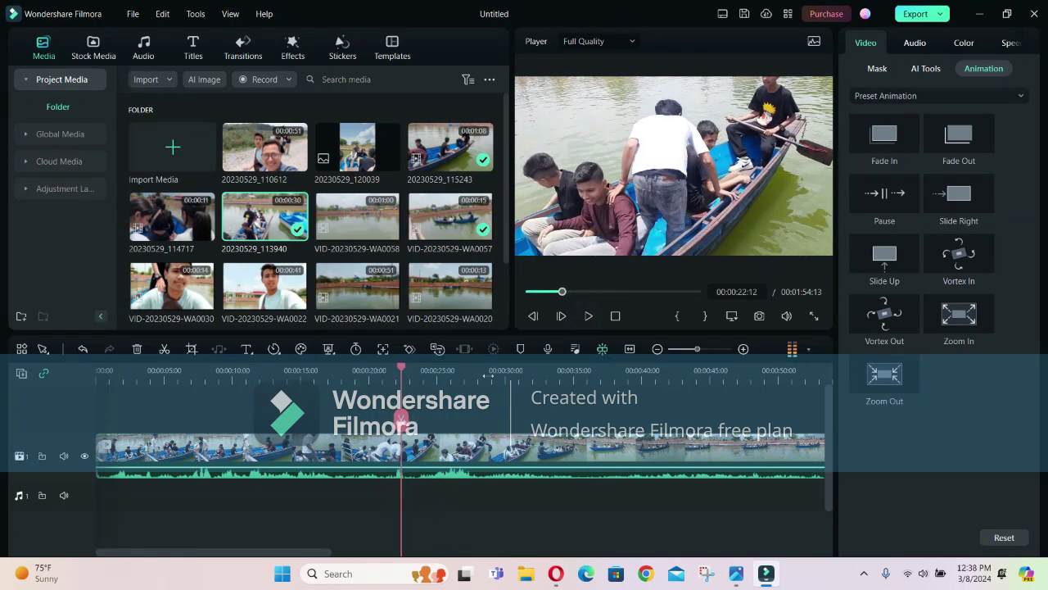
click(588, 318)
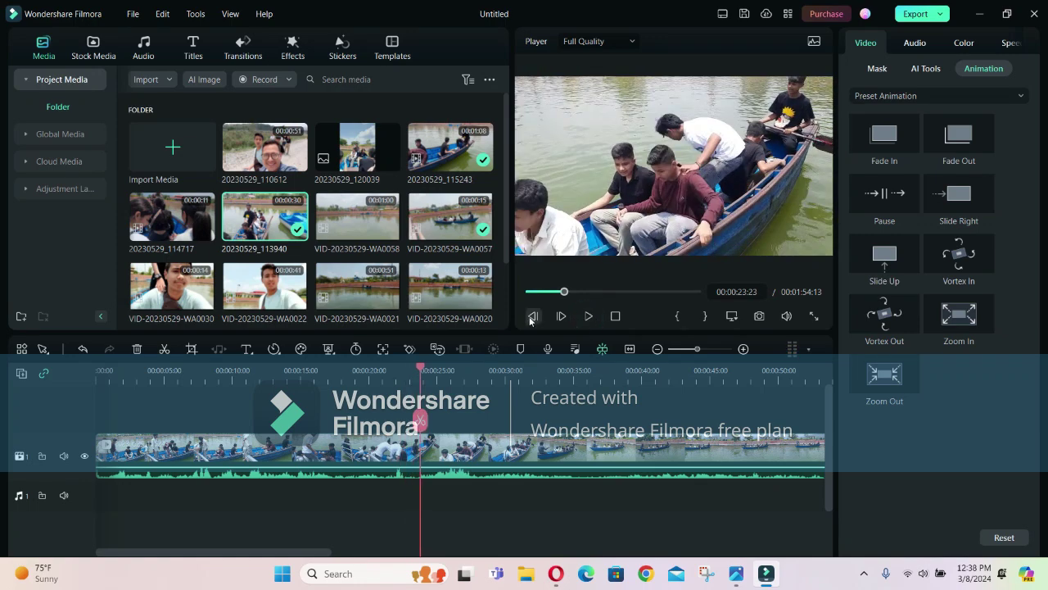
double_click(532, 316)
double_click(532, 317)
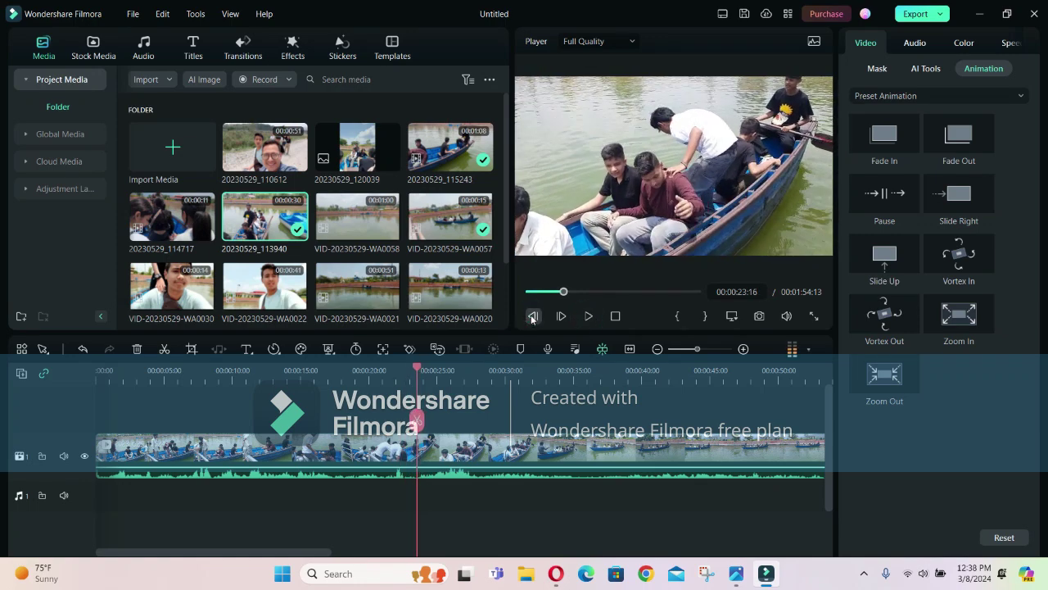
double_click(533, 317)
drag(417, 369, 370, 370)
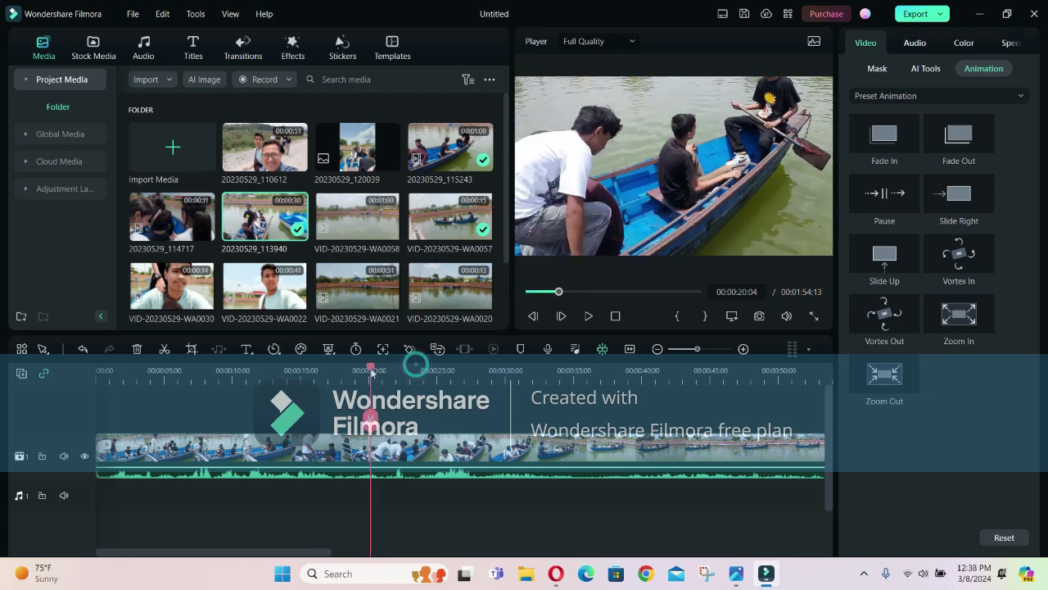
click(586, 320)
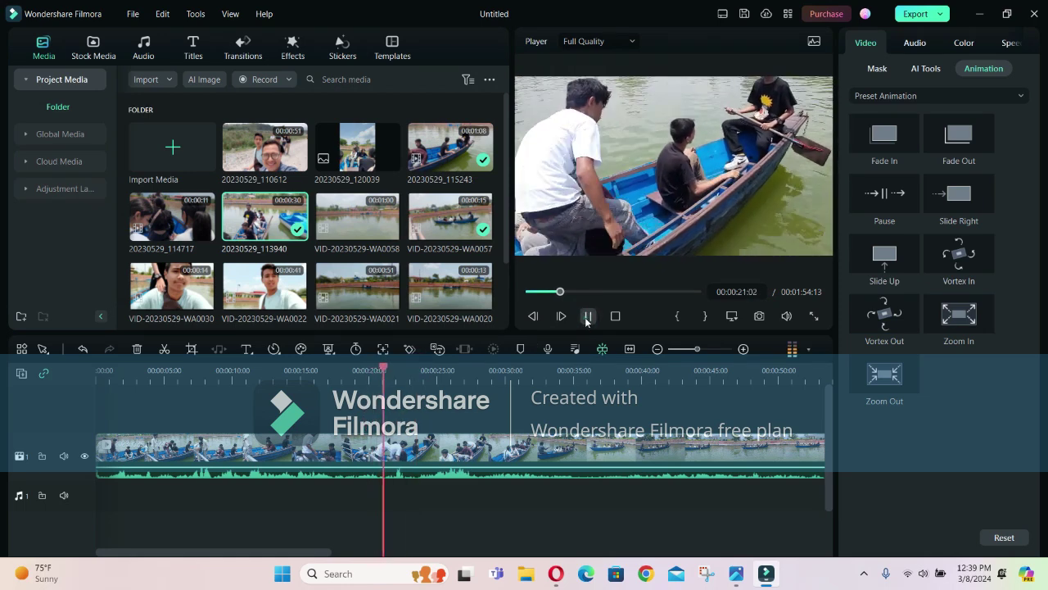
click(586, 320)
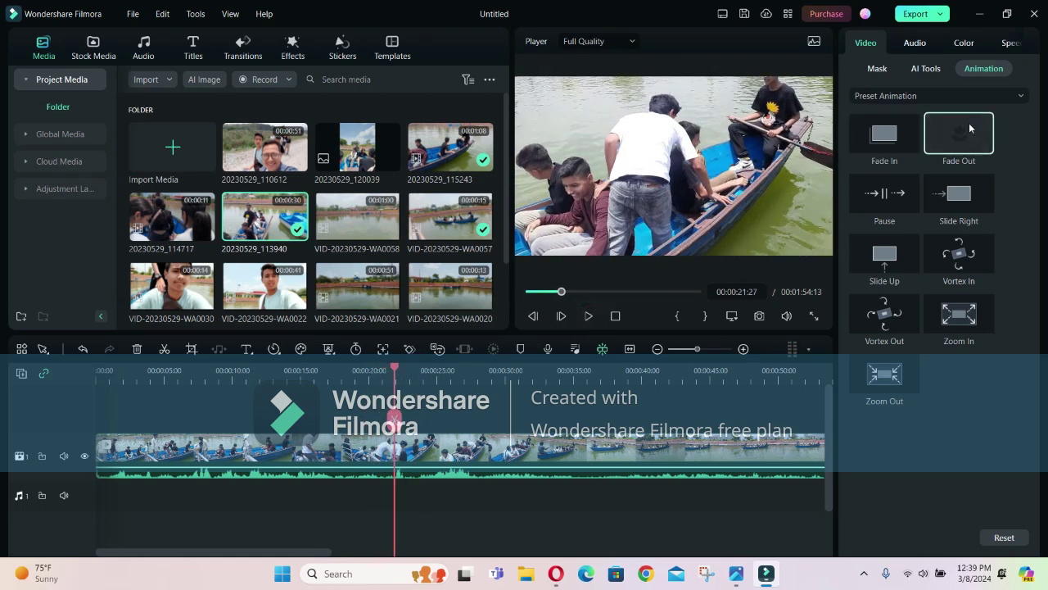
View the audio and speed settings of 20230529_113940, and try a Hero moment speed ramp with its first peak flattened.
click(923, 46)
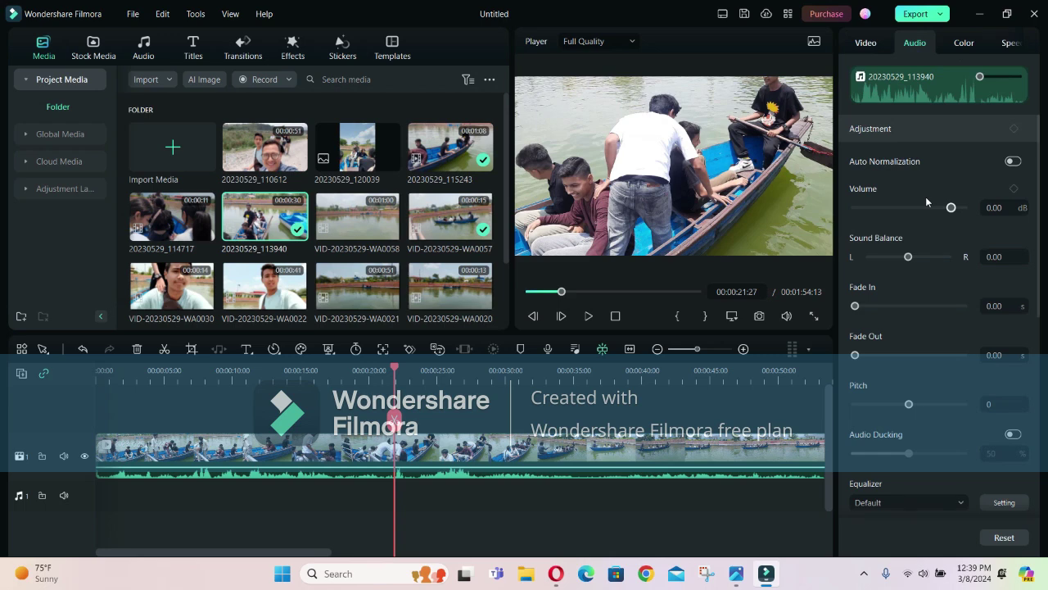
click(1011, 45)
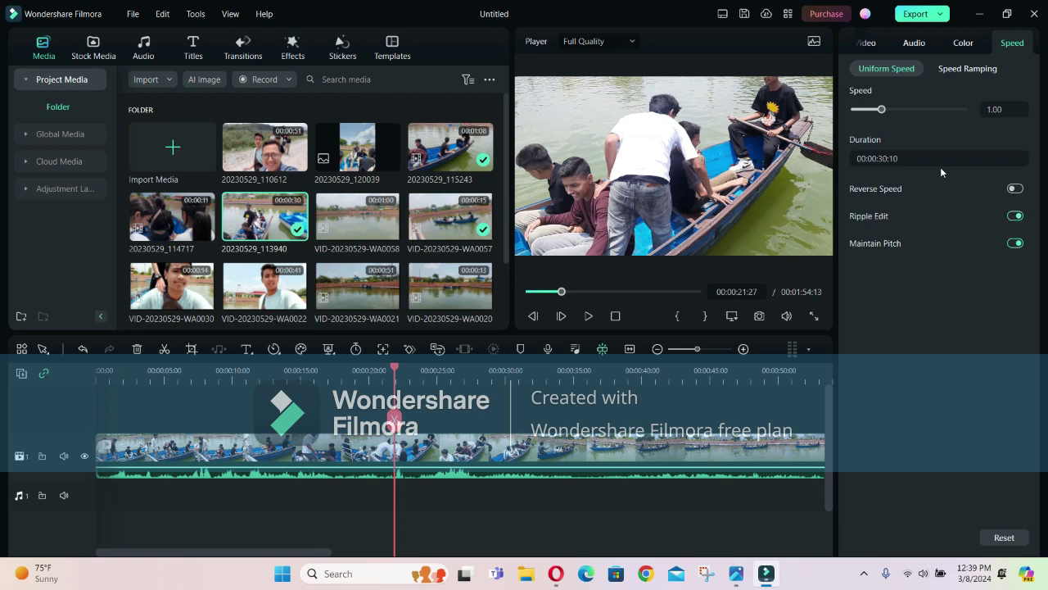
click(968, 70)
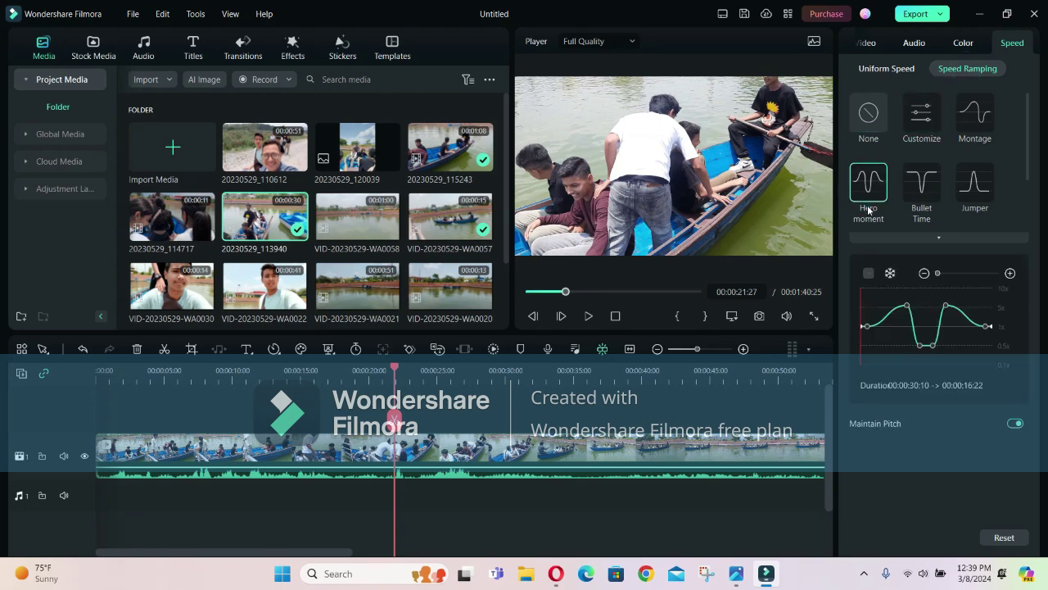
click(589, 318)
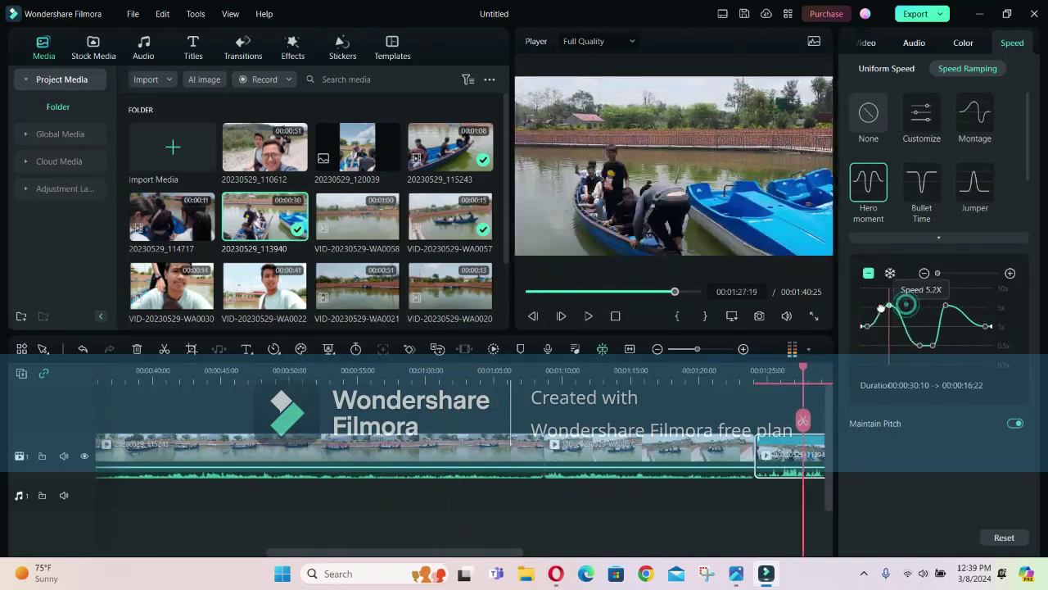
drag(868, 344, 865, 326)
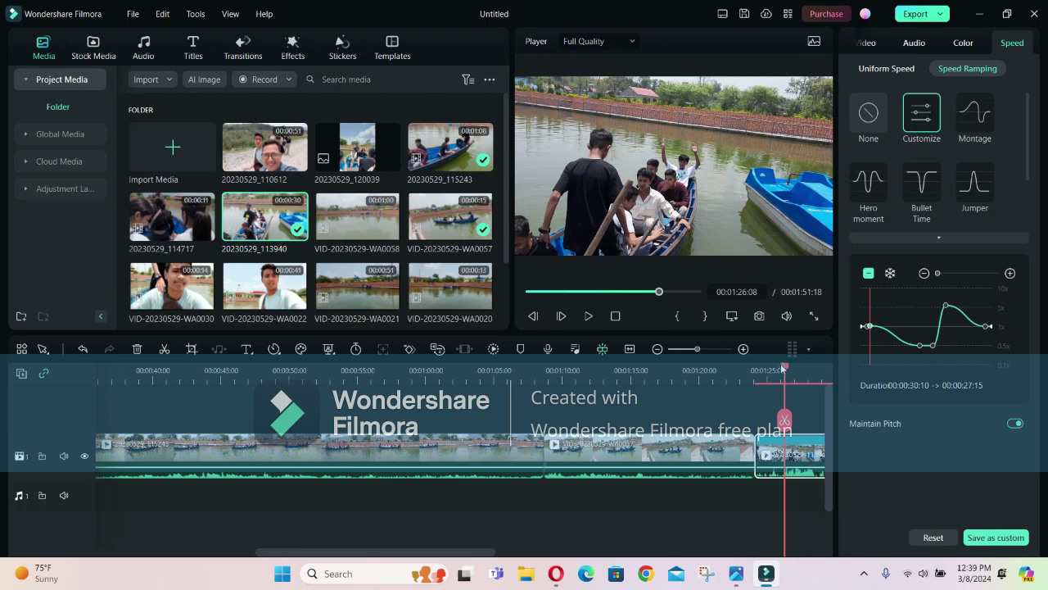
Play the timeline from about 00:00:59:27 and set the speed ramping of 20230529_113940 back to None.
drag(782, 369, 424, 369)
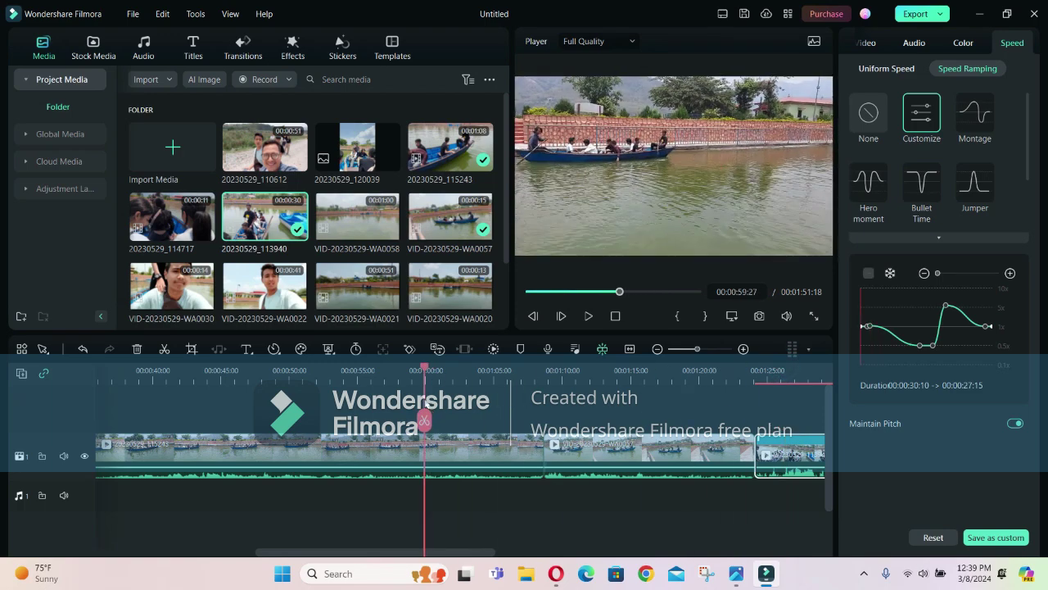
click(588, 316)
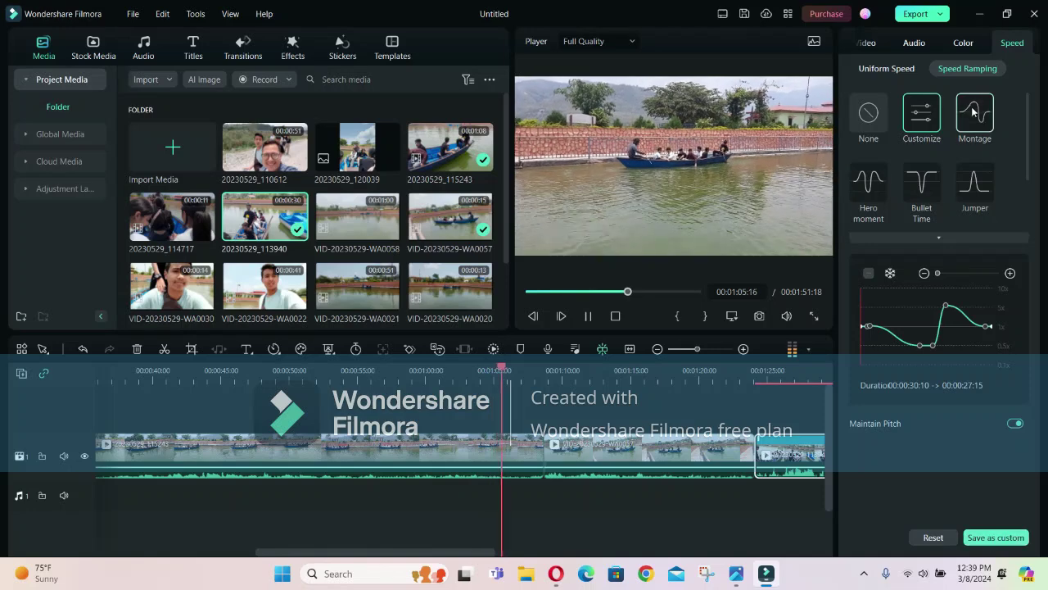
click(868, 112)
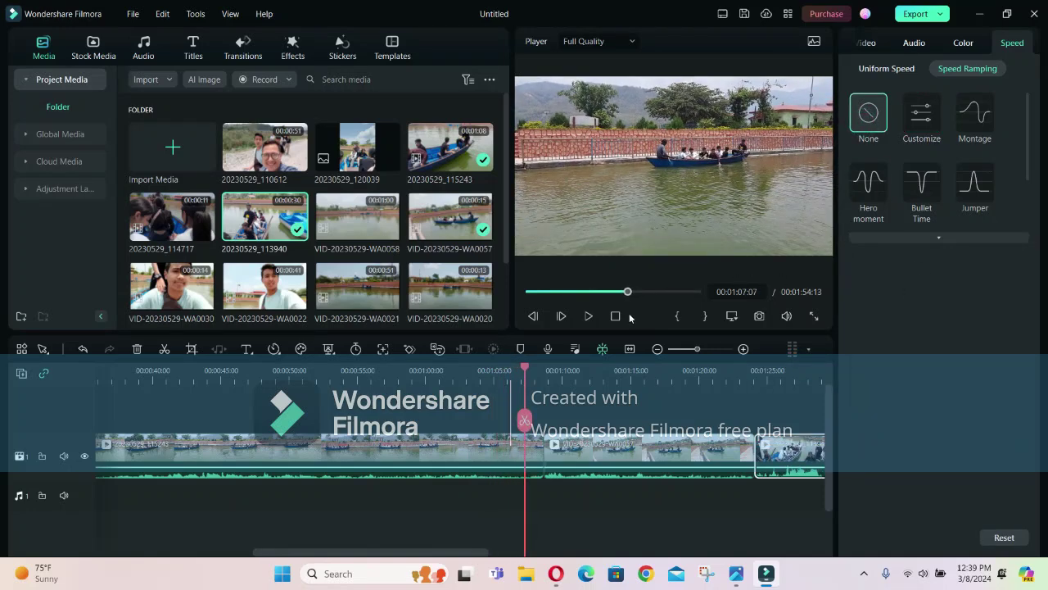
Play the timeline in full screen, mark the range from about 00:01:24 to the end, and exit full screen.
click(588, 316)
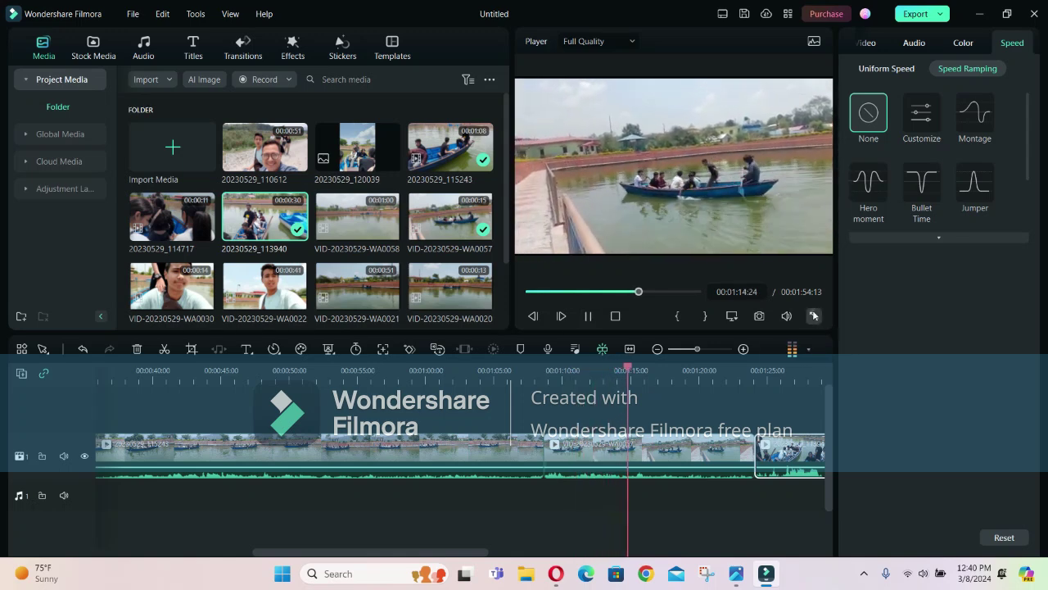
key(alt+Return)
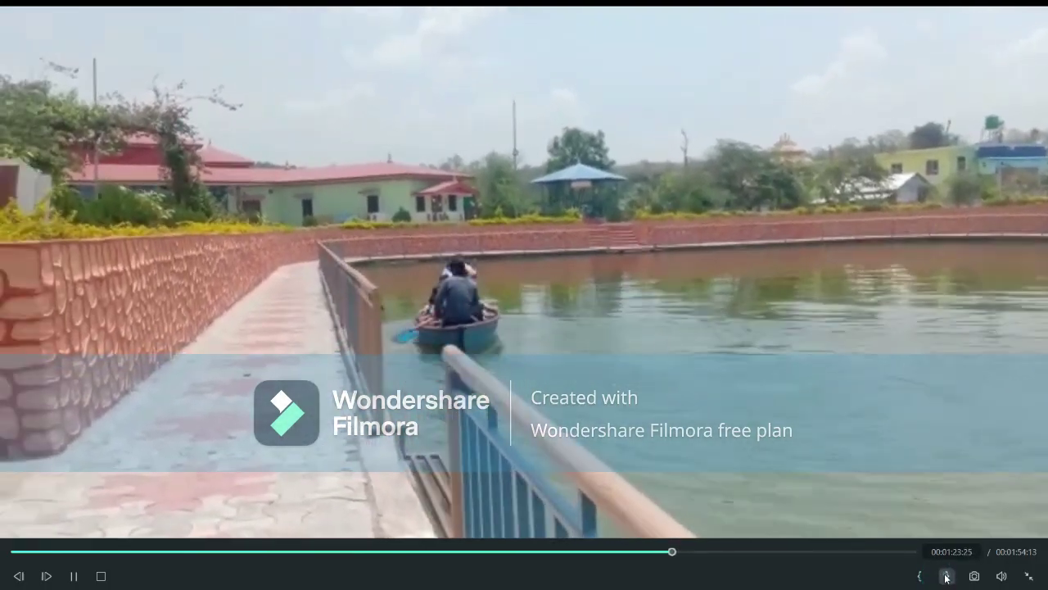
click(945, 576)
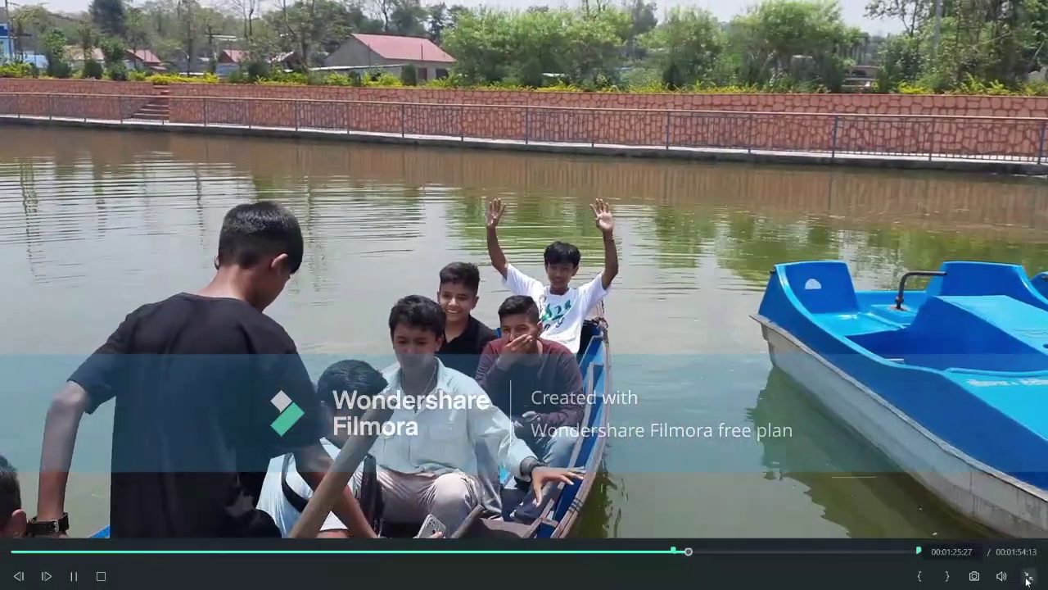
click(1028, 577)
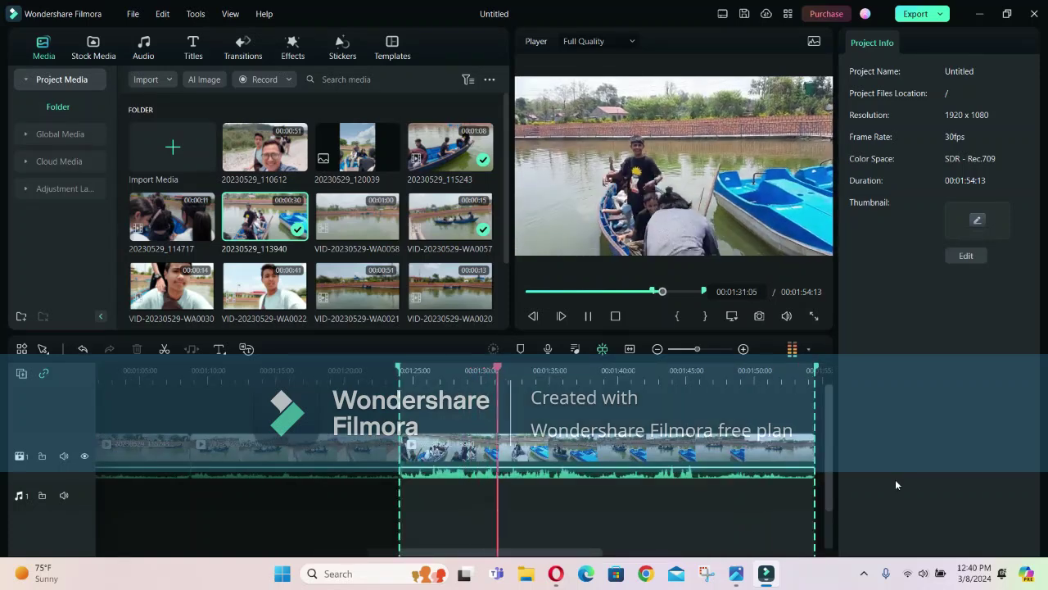
Set the project thumbnail to a video frame of the group seated in the blue boat, and resume playback.
click(967, 257)
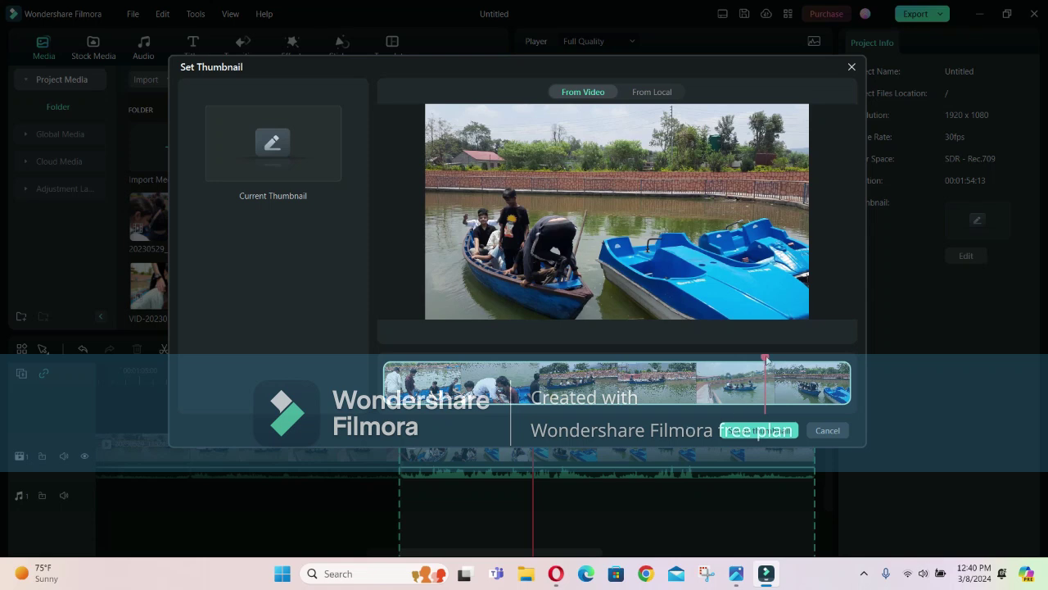
mouse_move(767, 360)
mouse_down()
mouse_move(538, 369)
mouse_move(504, 385)
mouse_up()
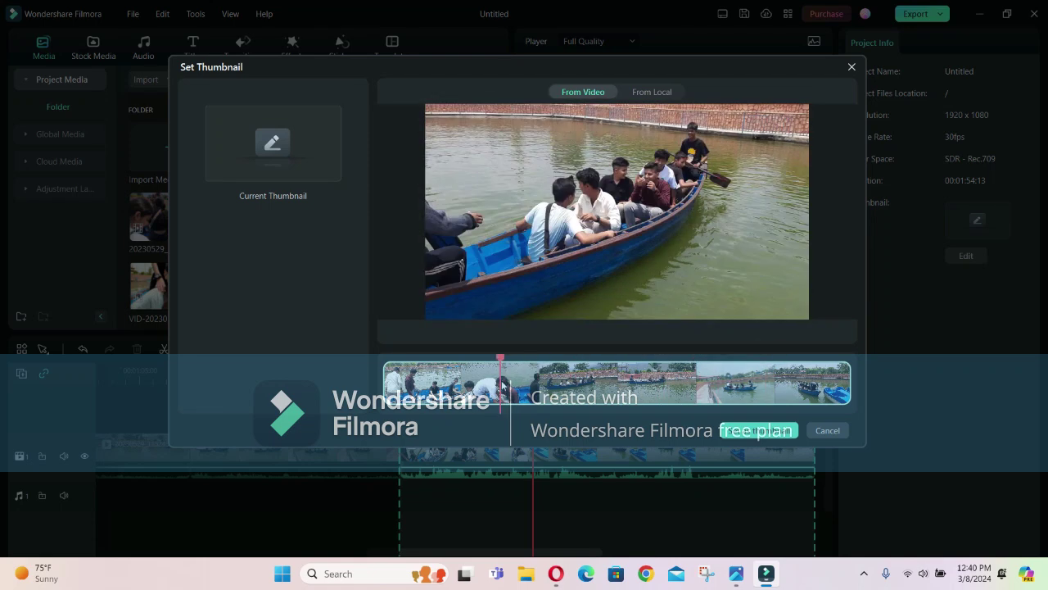
click(760, 435)
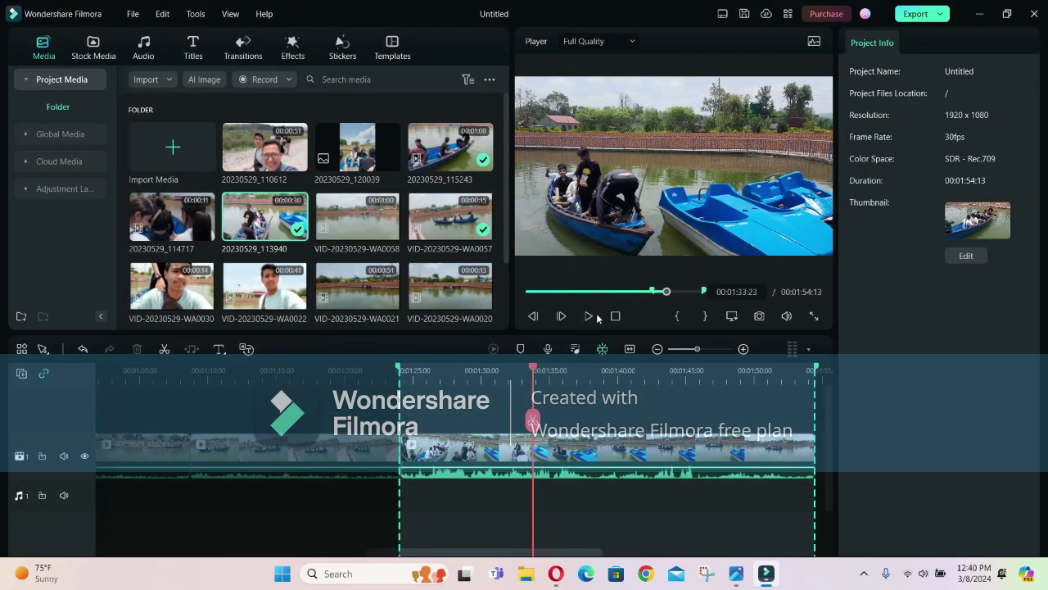
click(586, 319)
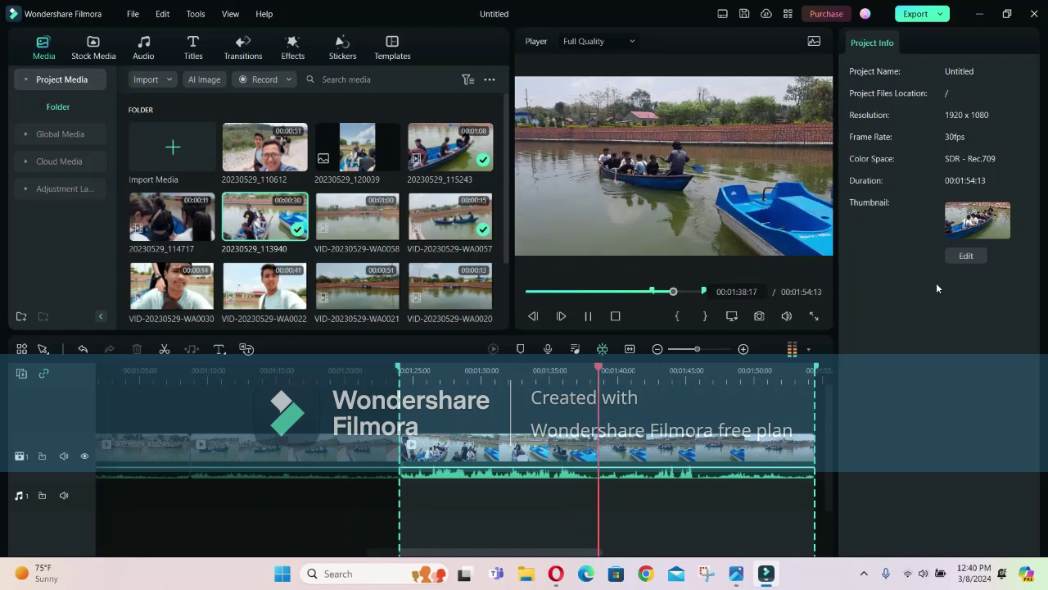
Export the marked range to a device as My Video in iPhone format, 1280x720, 30 fps, thumbnail at the beginning, with watermark.
click(938, 15)
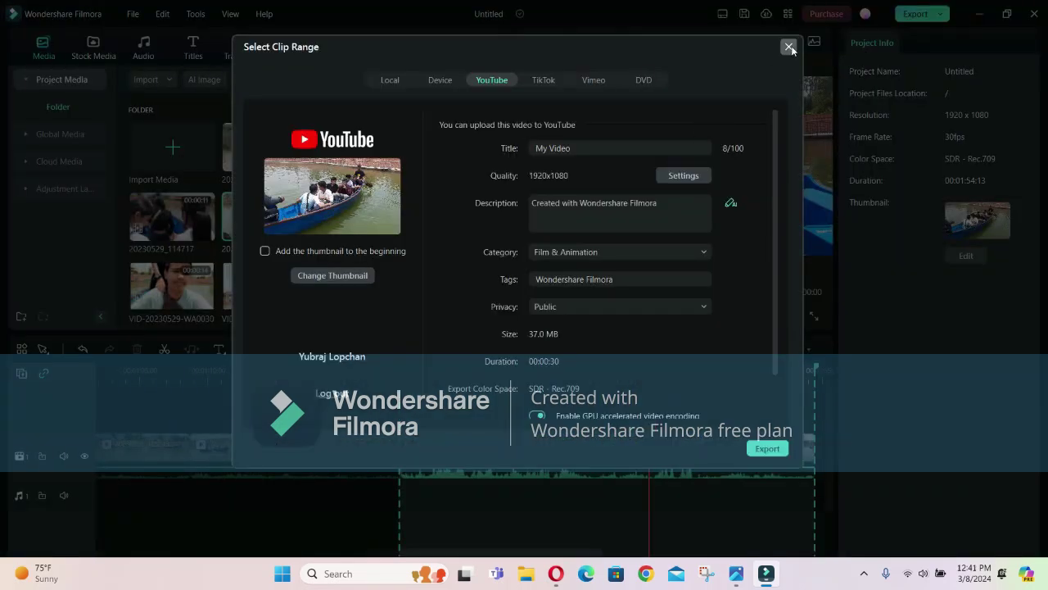
click(789, 47)
click(940, 15)
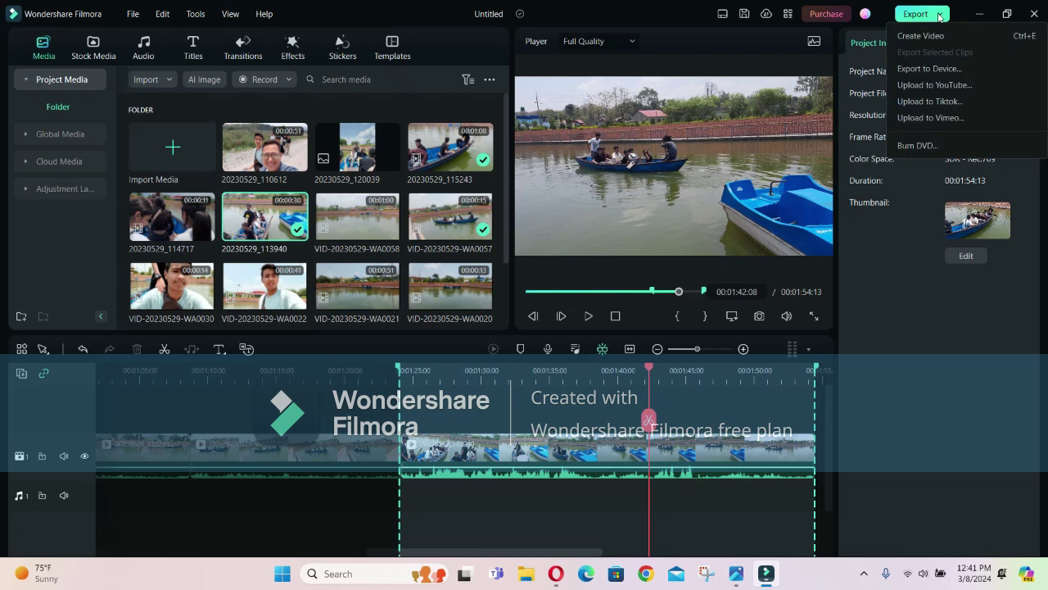
click(921, 69)
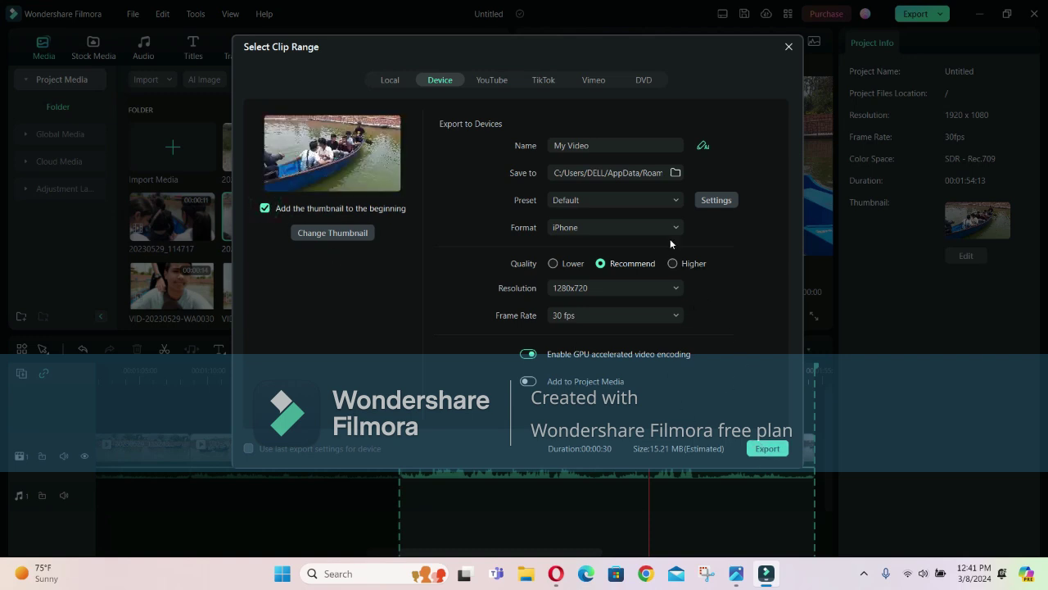
click(767, 447)
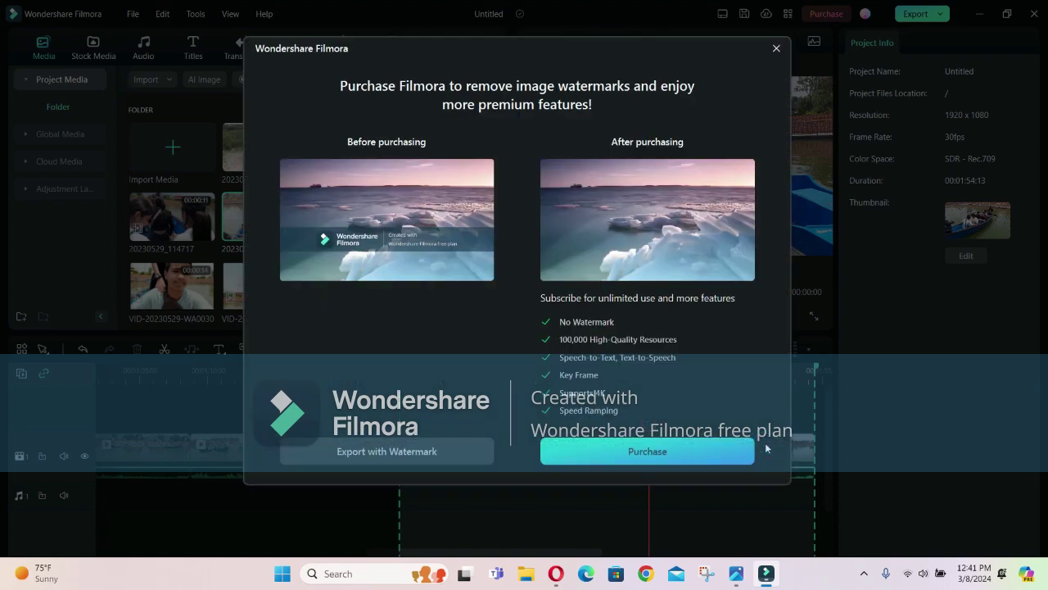
click(422, 454)
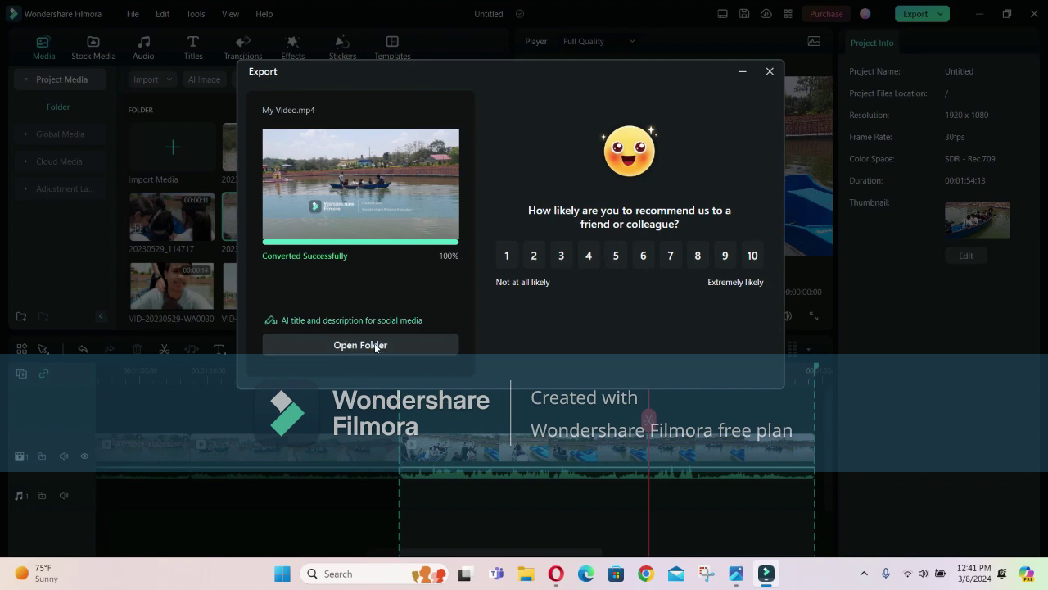
Open the export's output folder, view the My Video-Thumbnail image in Photos, and return to Filmora.
click(375, 344)
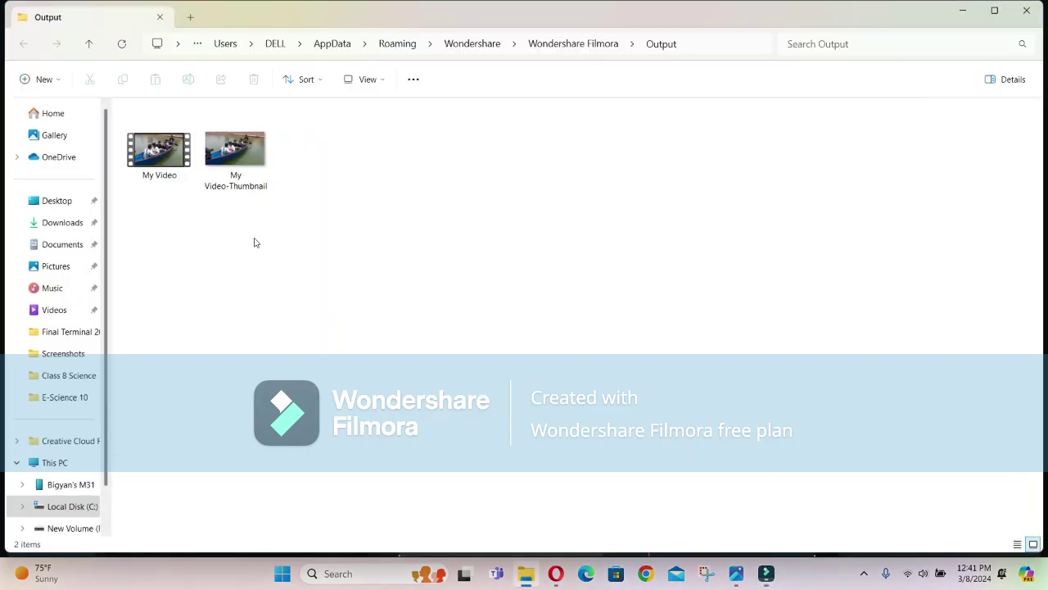
double_click(235, 149)
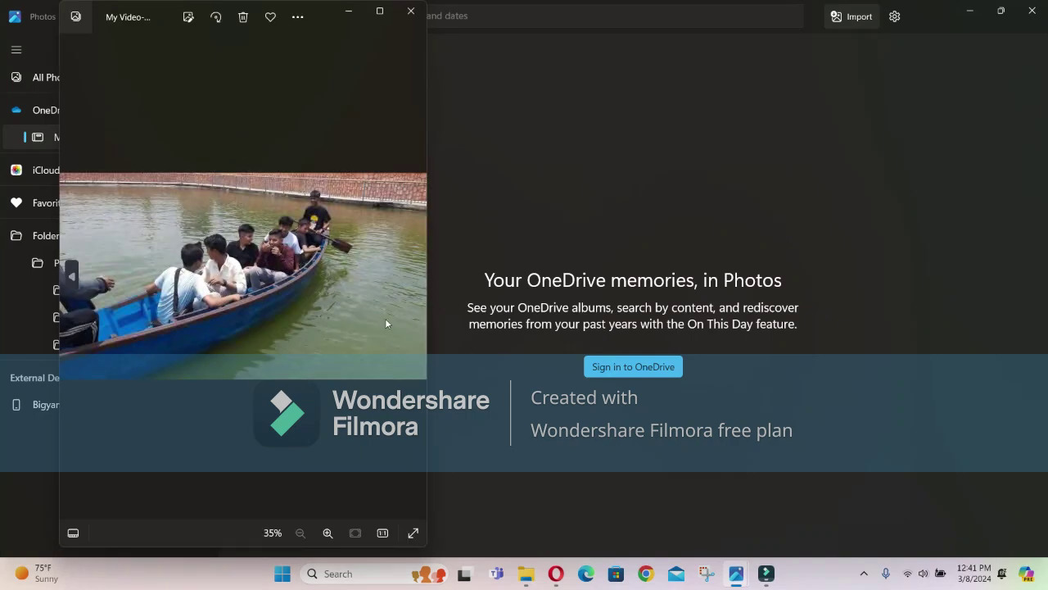
click(1033, 11)
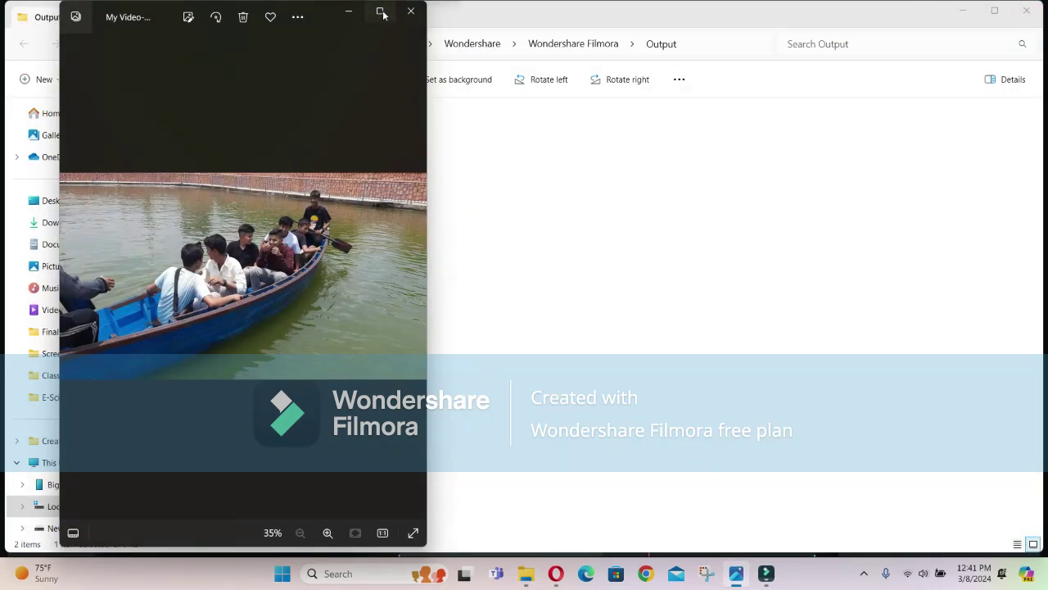
click(765, 573)
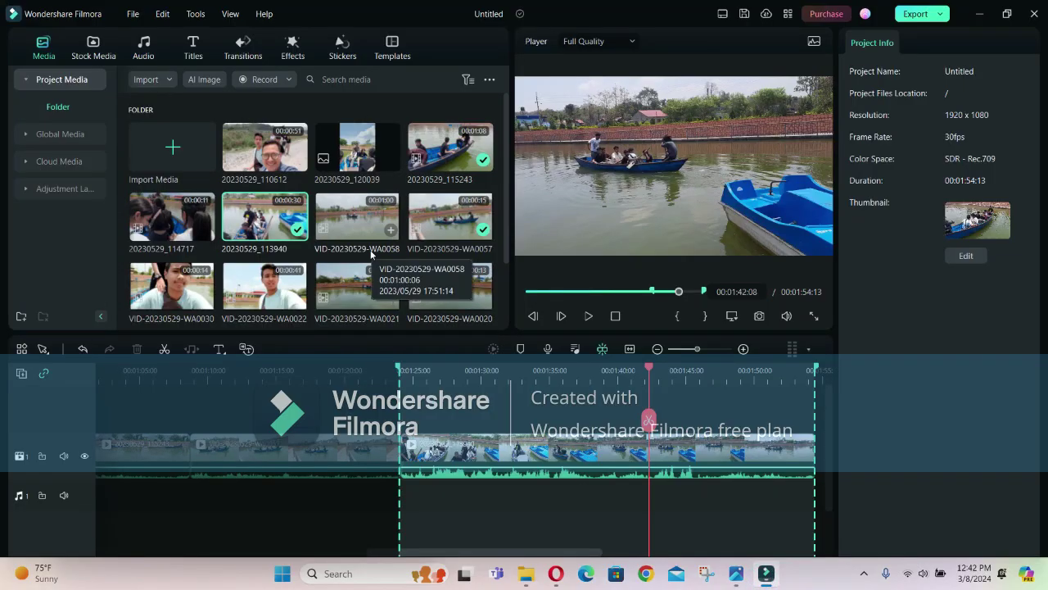